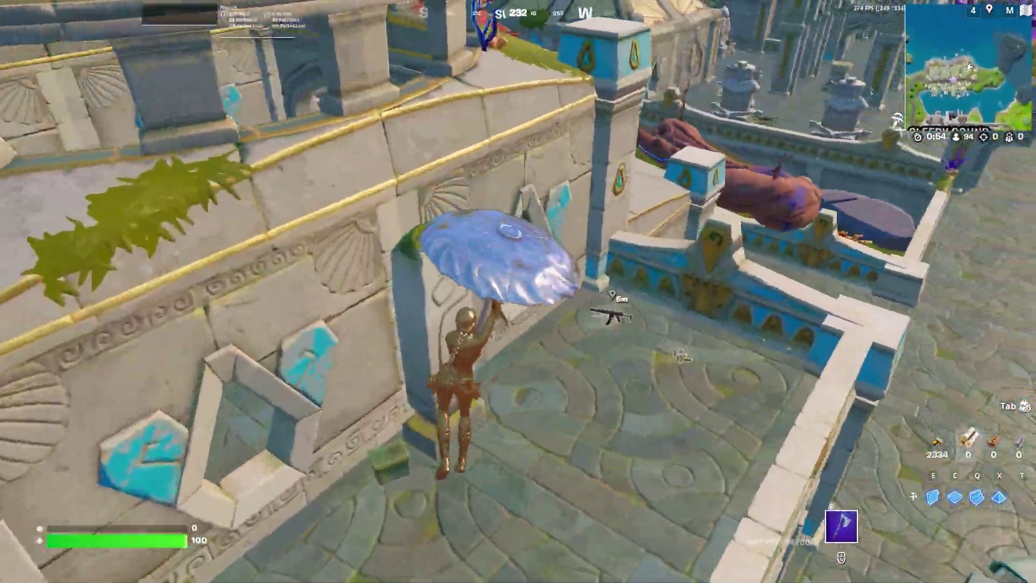
key("w")
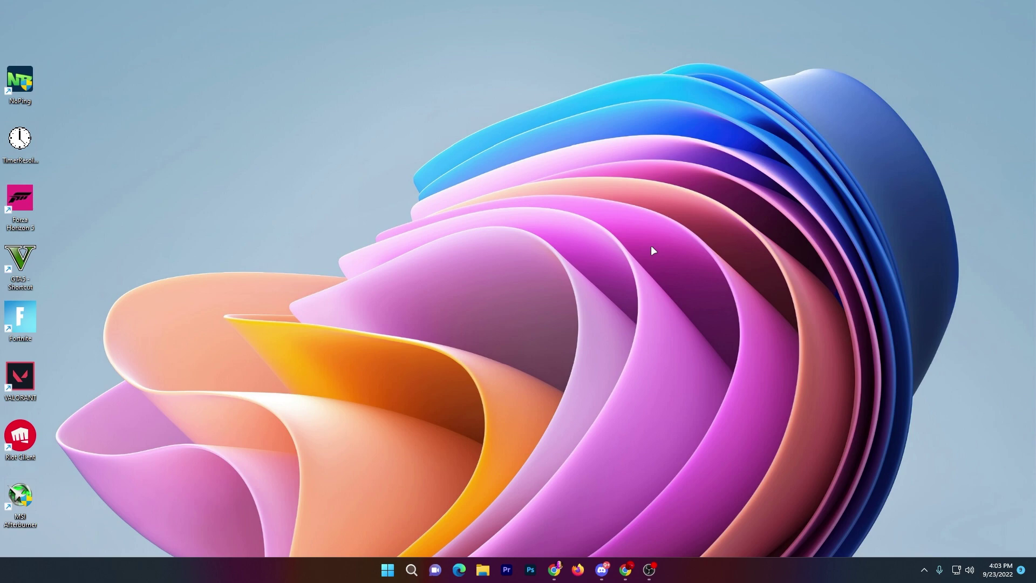
Switch to Chrome and read the CPU optimization article from its introduction through the Turn on Game Mode section.
left_click(624, 569)
scroll(388, 369, "down", 6)
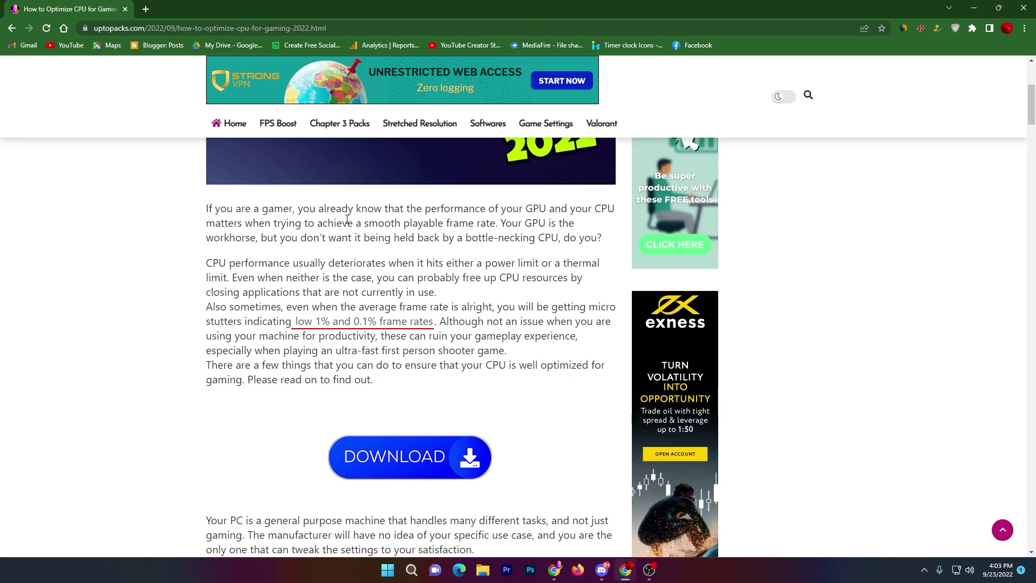
scroll(412, 222, "down", 2)
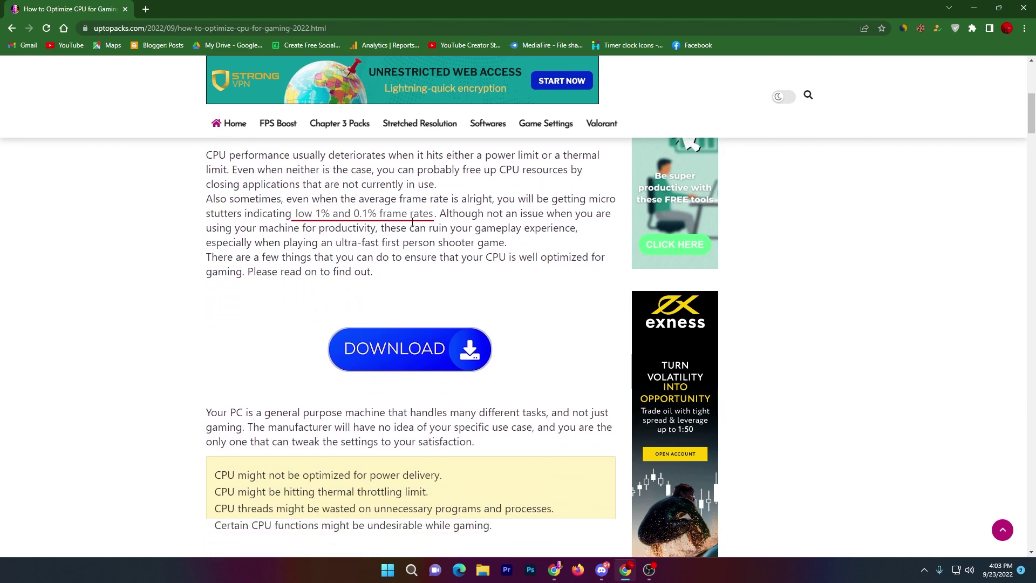
scroll(413, 224, "down", 3)
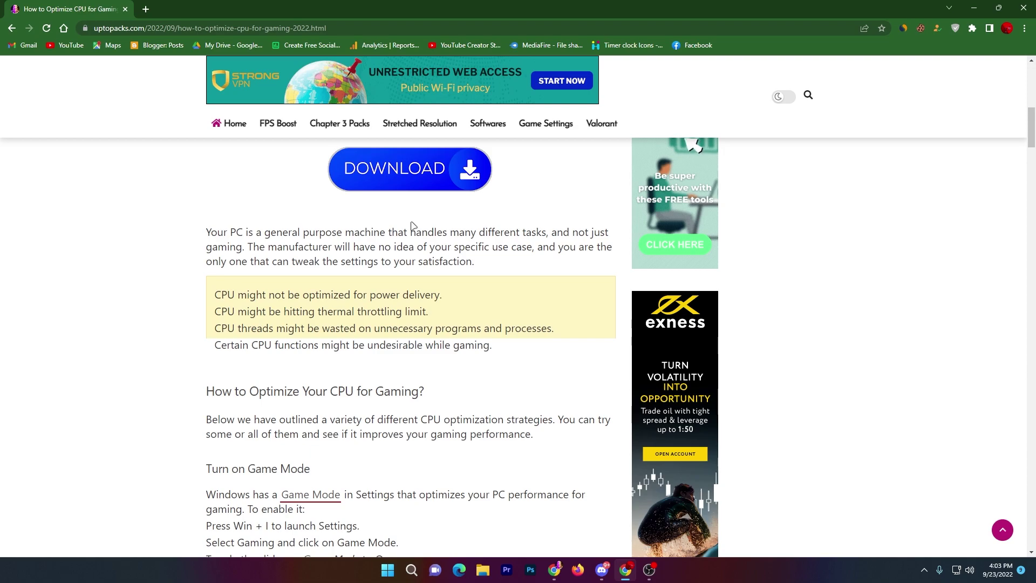
scroll(412, 224, "down", 2)
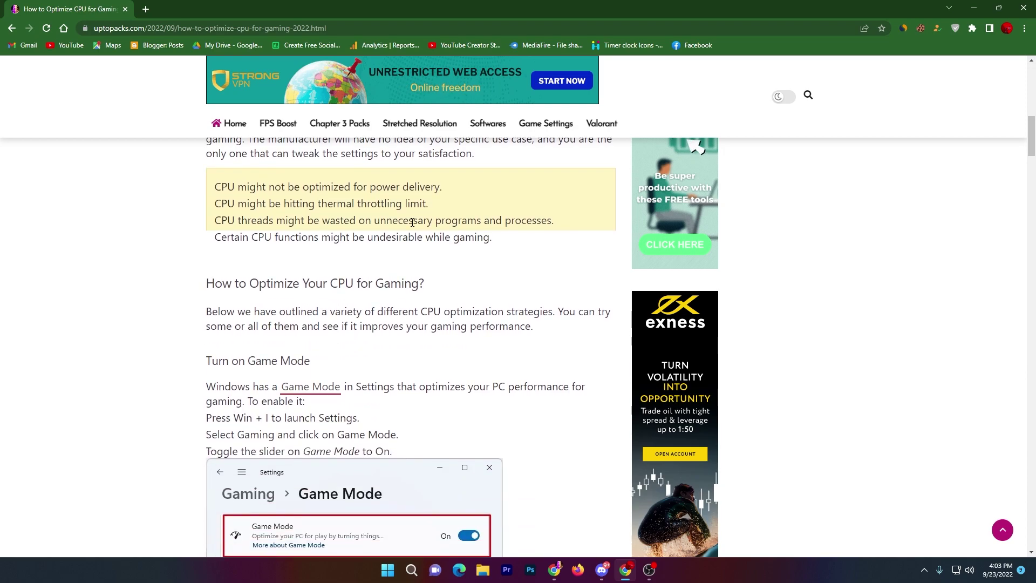
scroll(412, 223, "down", 4)
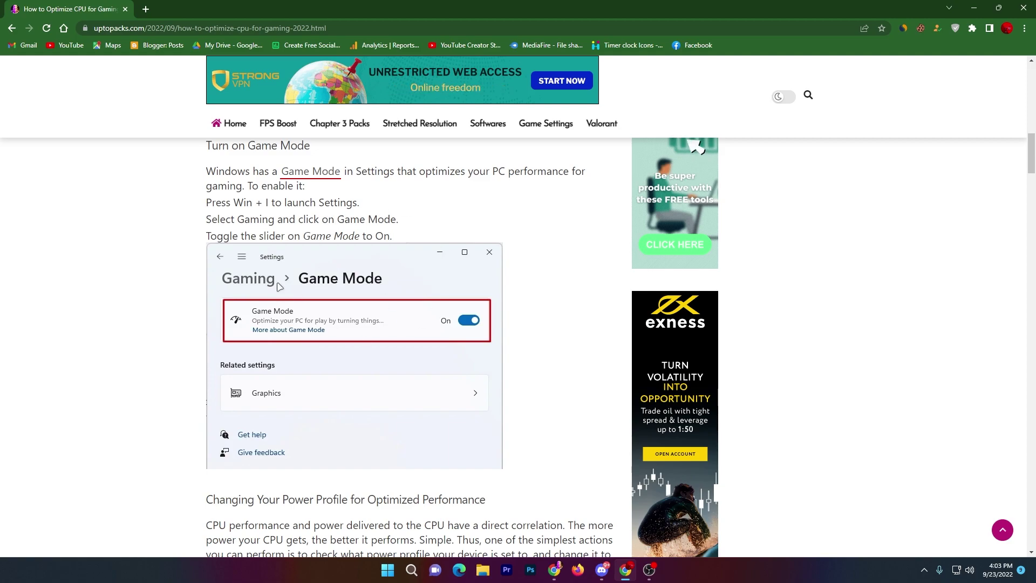
Search Windows for "game mode", make sure Game Mode is switched on in its settings, and close Settings.
left_click(411, 570)
type("ga")
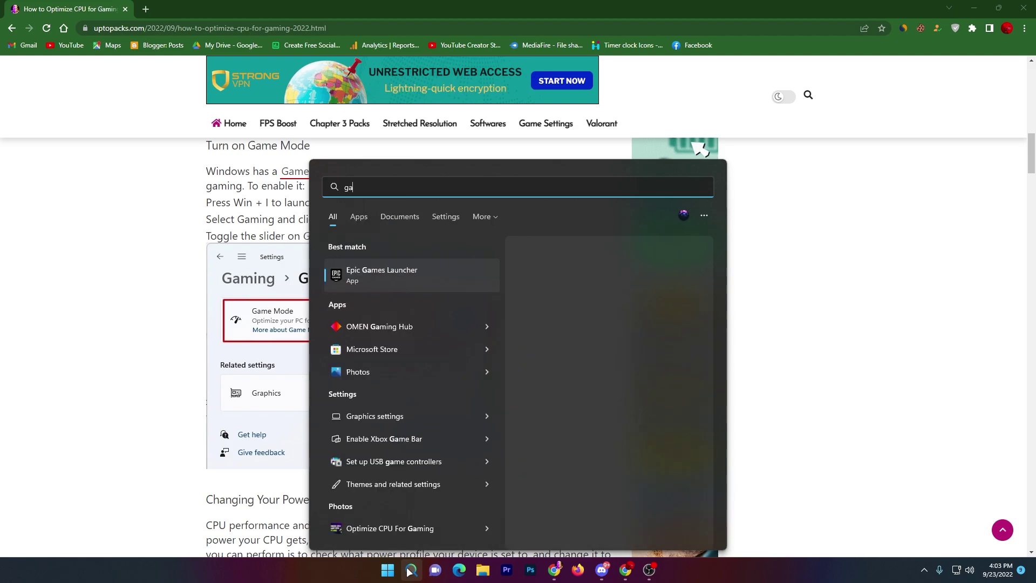
type("me mode")
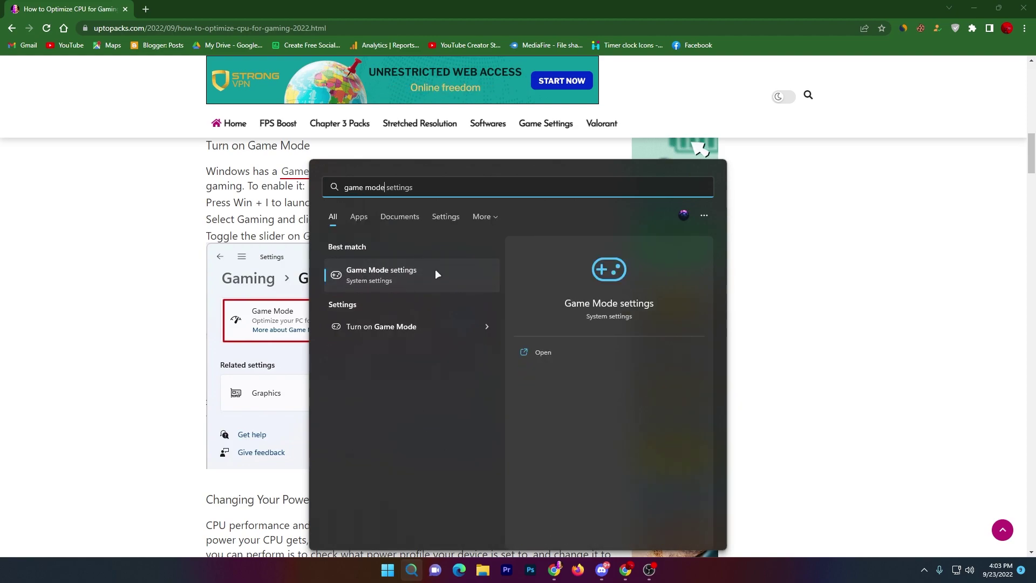
left_click(394, 271)
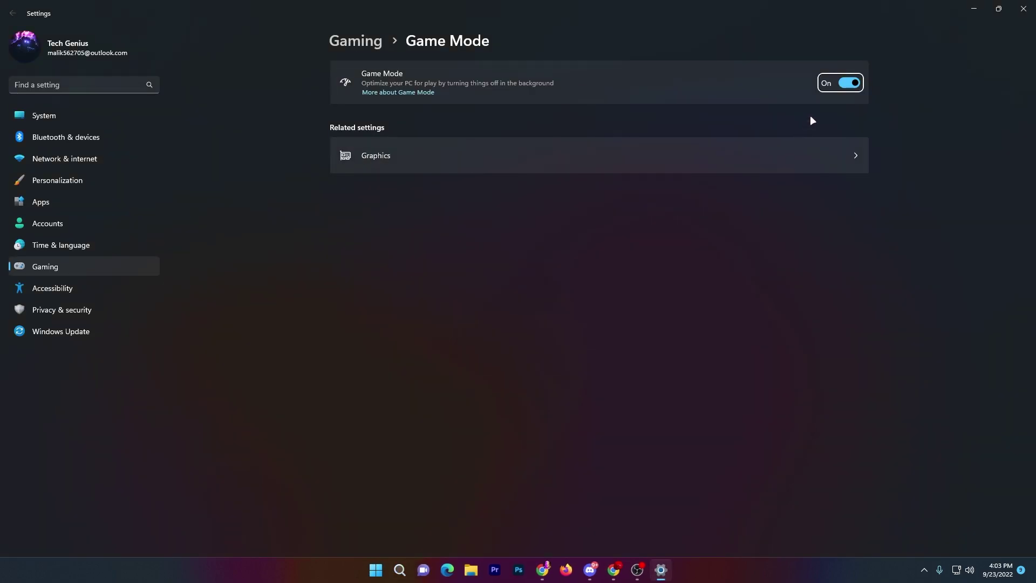
left_click(858, 82)
left_click(857, 80)
left_click(1024, 8)
Read the article's power profile instructions and check the active CPU power profile in ParkControl.
scroll(474, 321, "down", 5)
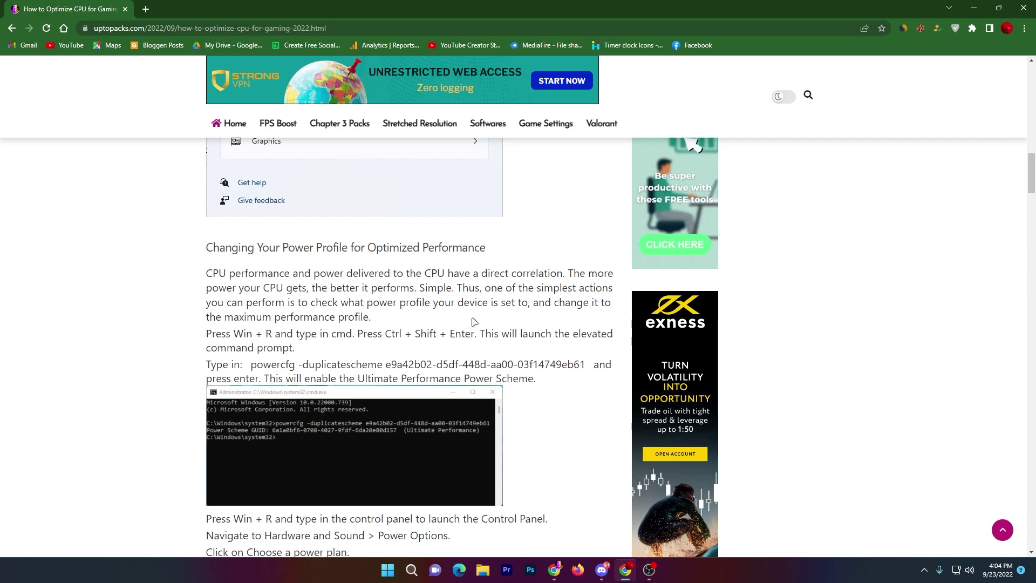
scroll(475, 322, "down", 4)
scroll(243, 260, "up", 2)
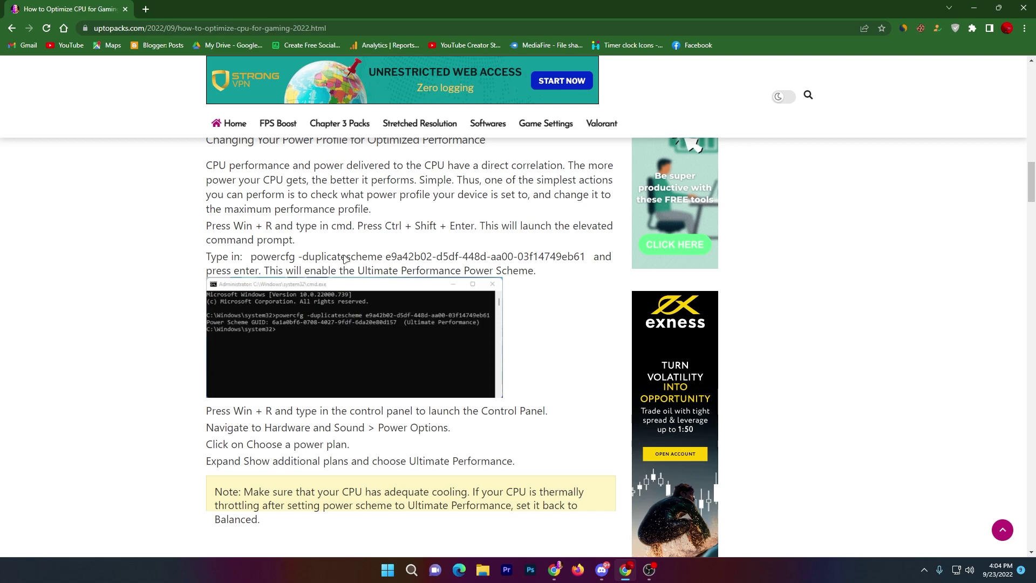
left_click(924, 570)
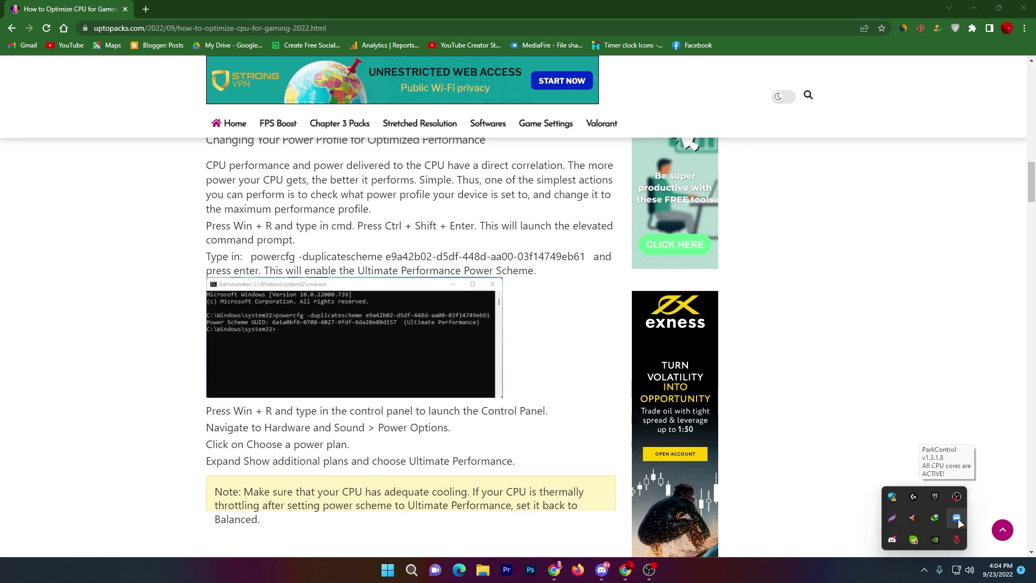
left_click(957, 518)
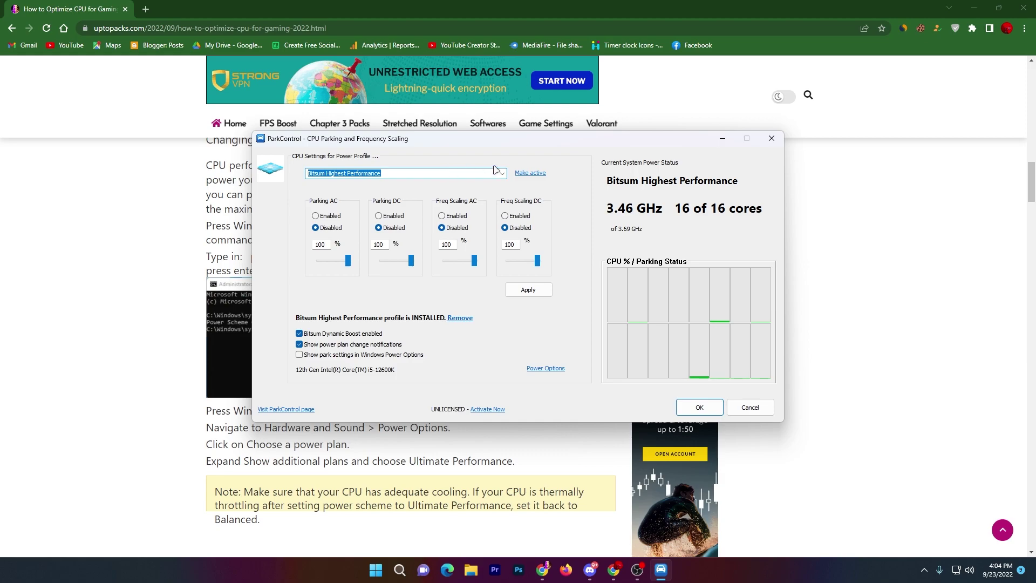
left_click(772, 140)
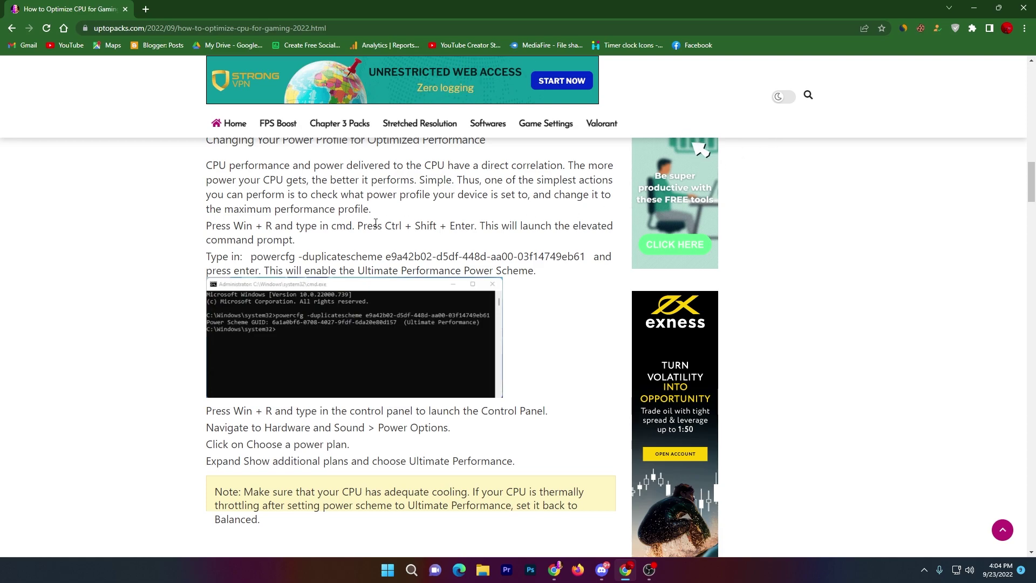
scroll(376, 223, "down", 1)
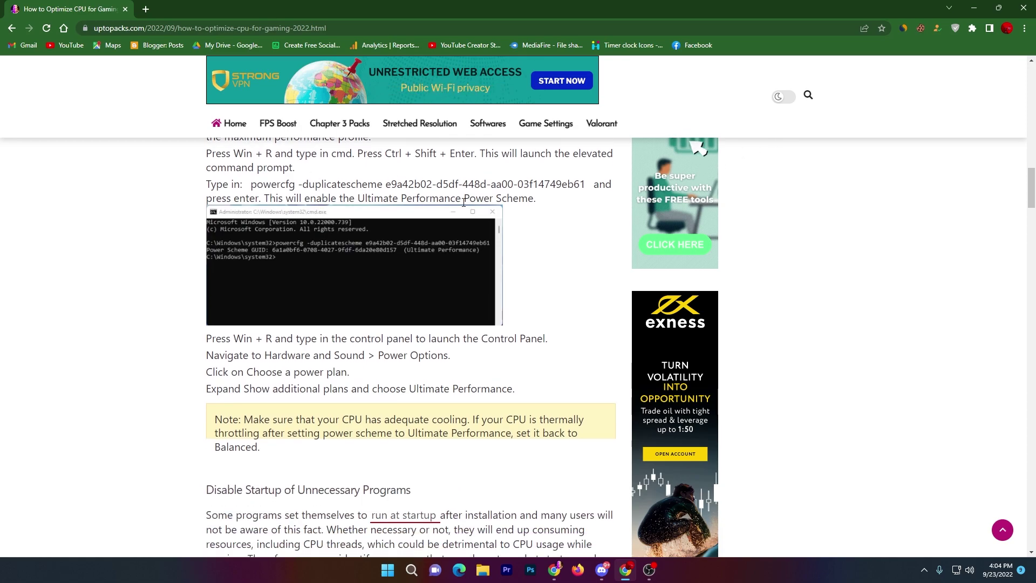
scroll(353, 264, "up", 1)
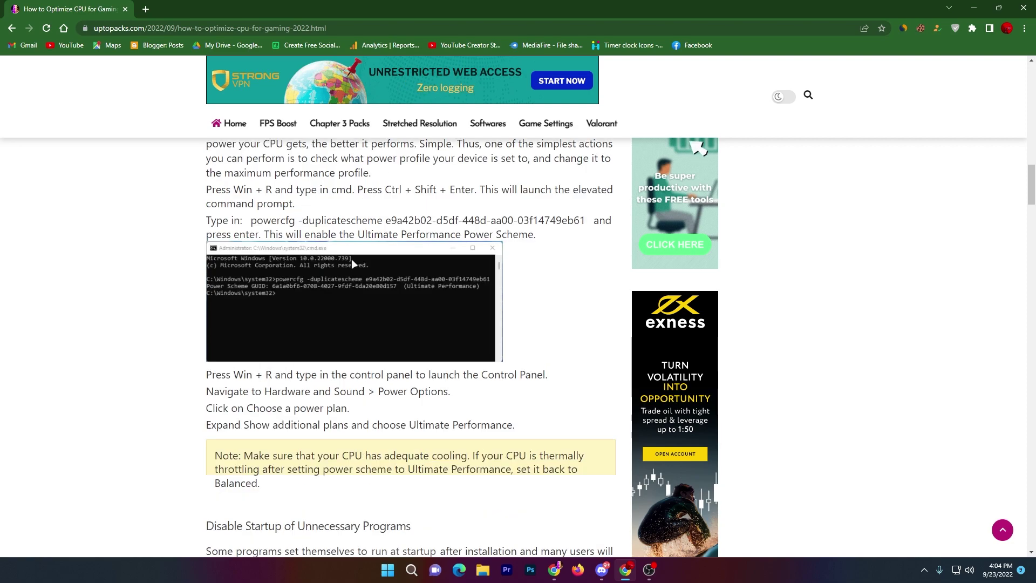
Go to the article's startup programs section, then open Task Manager and display its startup apps.
scroll(351, 264, "down", 3)
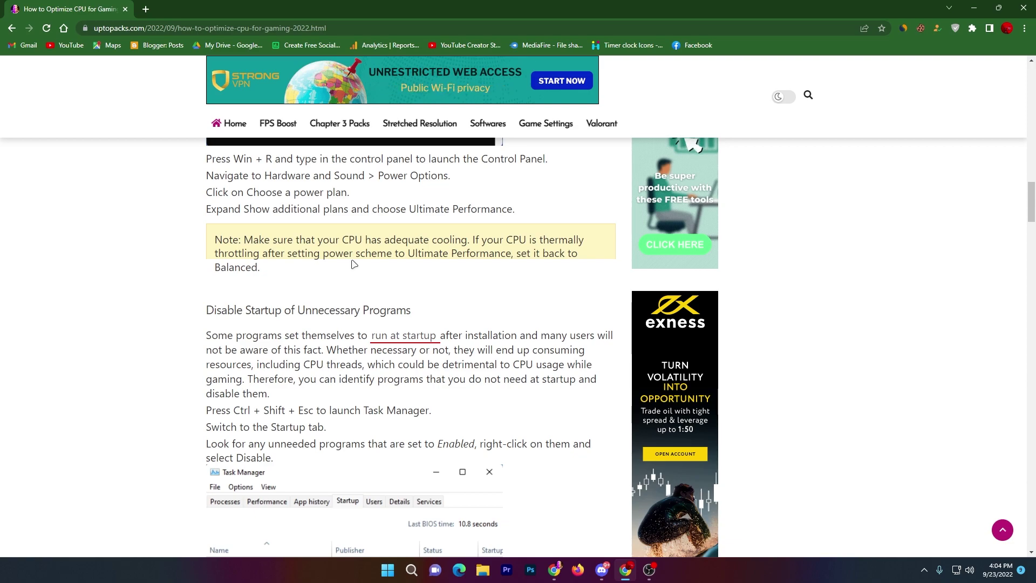
scroll(353, 263, "down", 2)
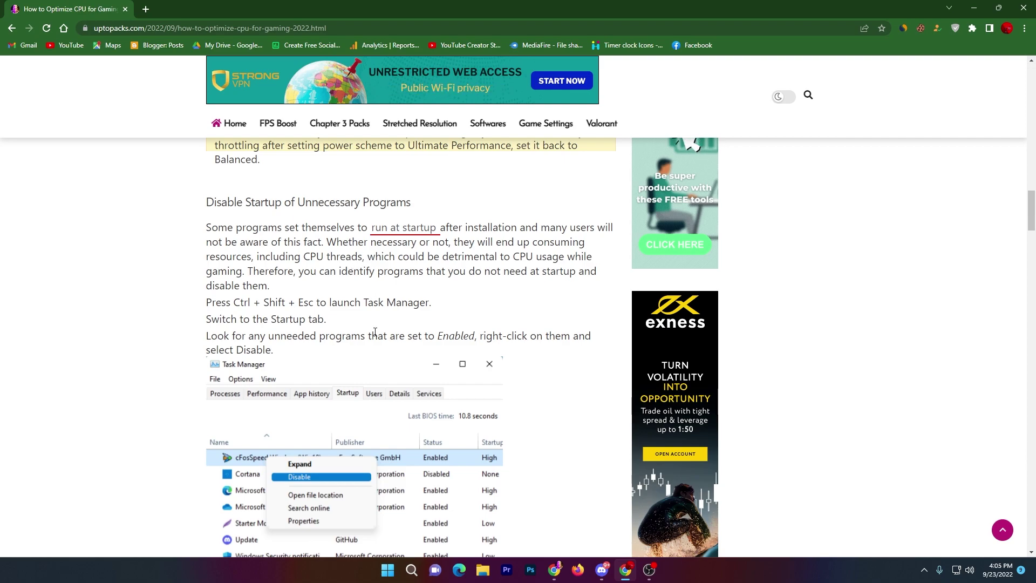
right_click(387, 577)
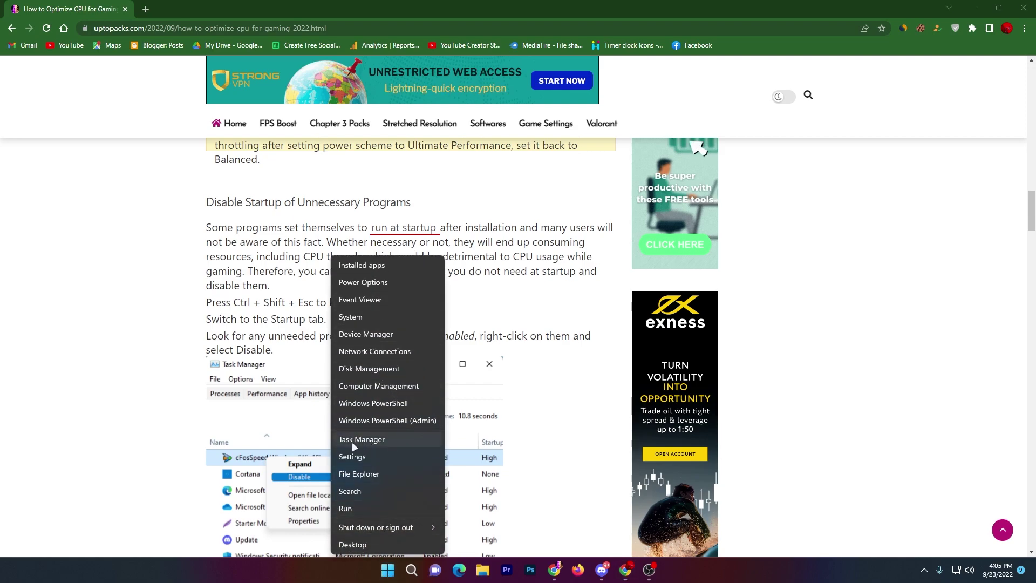
left_click(396, 440)
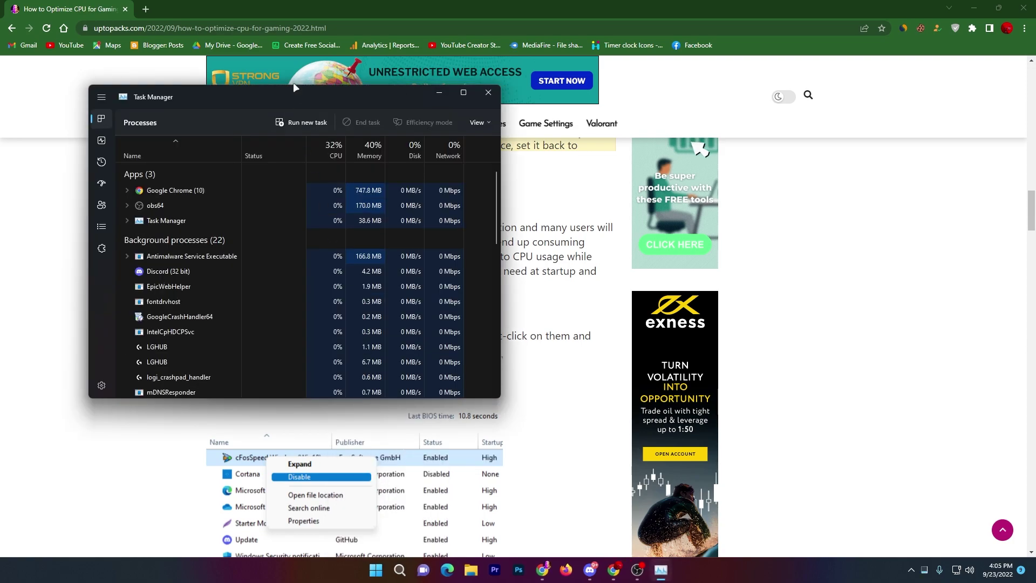
left_click_drag(296, 87, 496, 127)
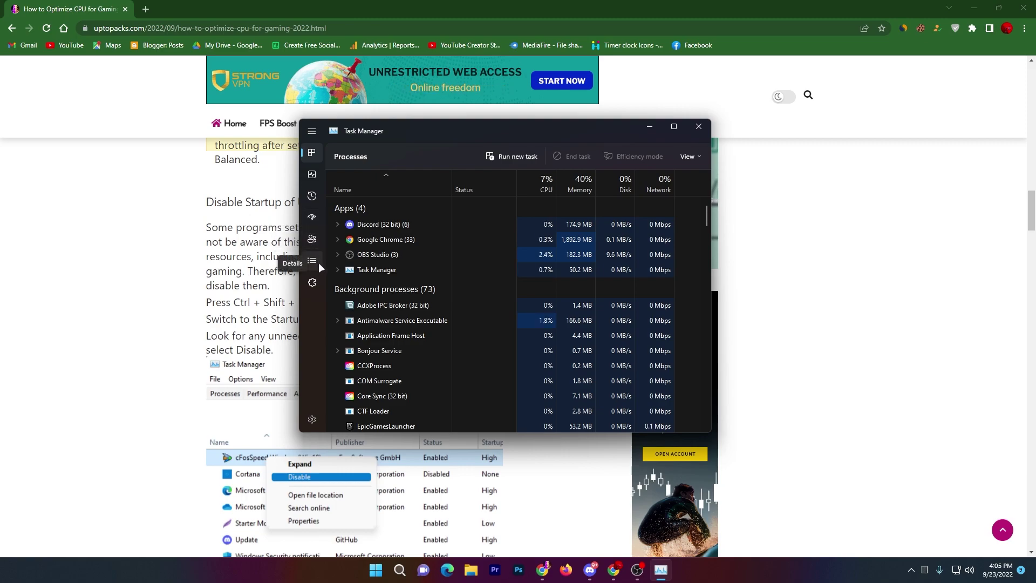
left_click(312, 218)
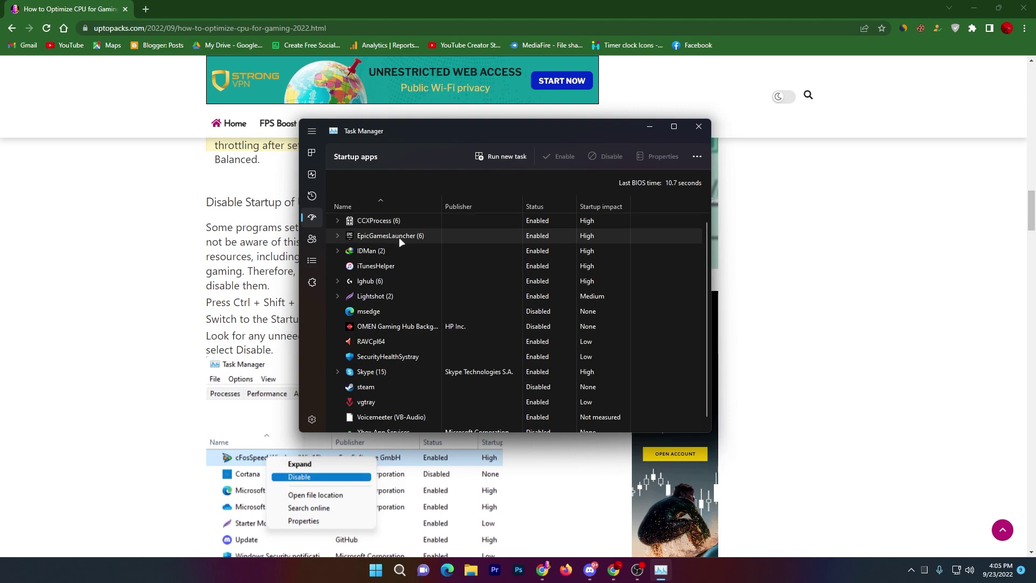
Disable EpicGamesLauncher and iTunesHelper at startup, review the remaining startup apps, and close Task Manager.
right_click(388, 235)
left_click(418, 266)
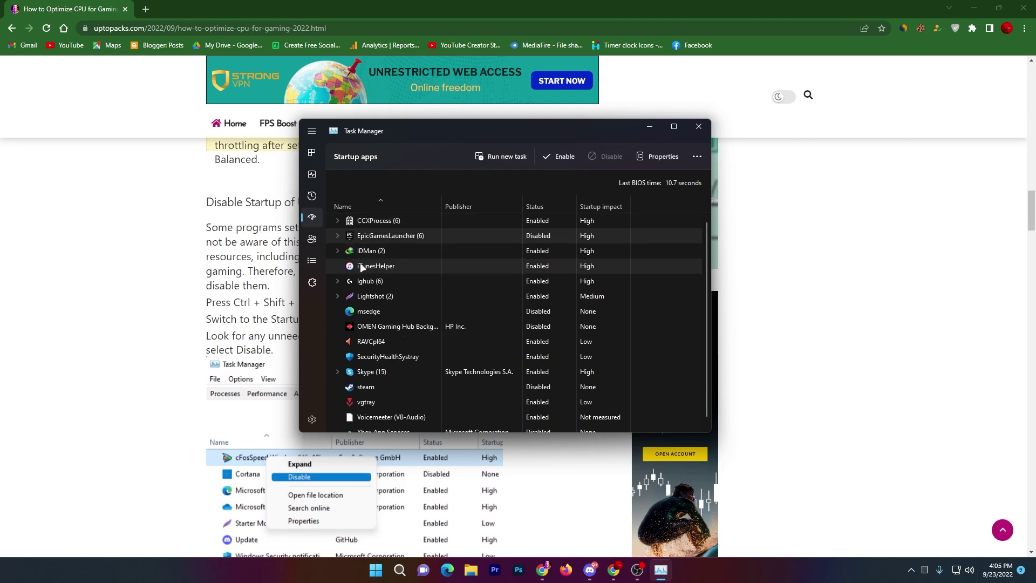
right_click(393, 265)
left_click(424, 280)
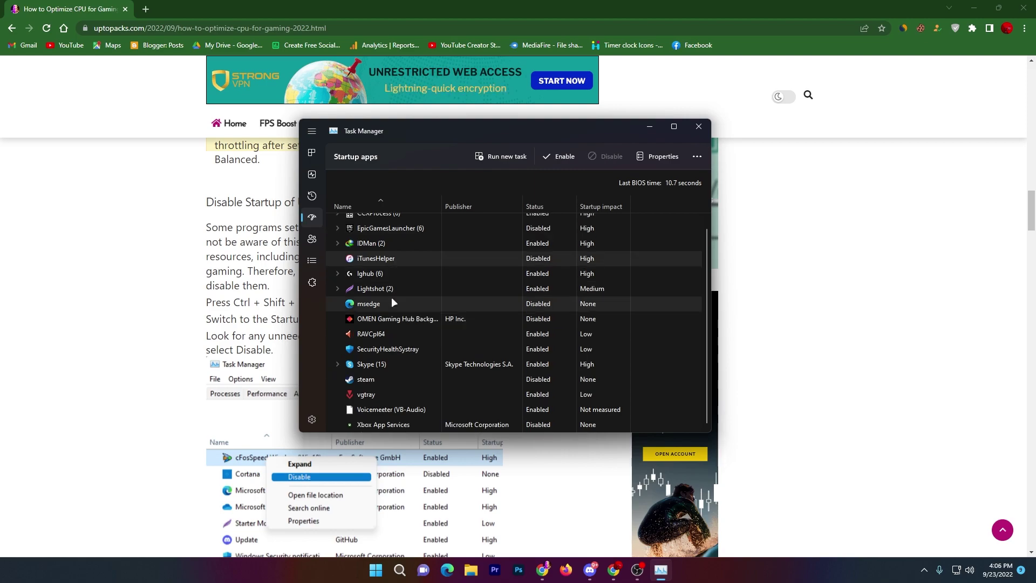
scroll(416, 287, "down", 1)
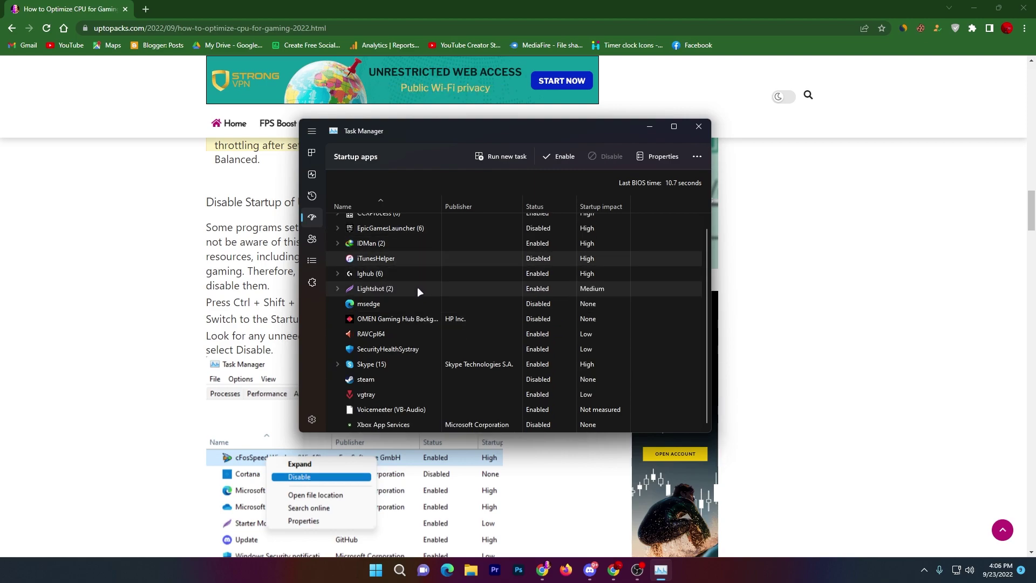
scroll(418, 331, "up", 1)
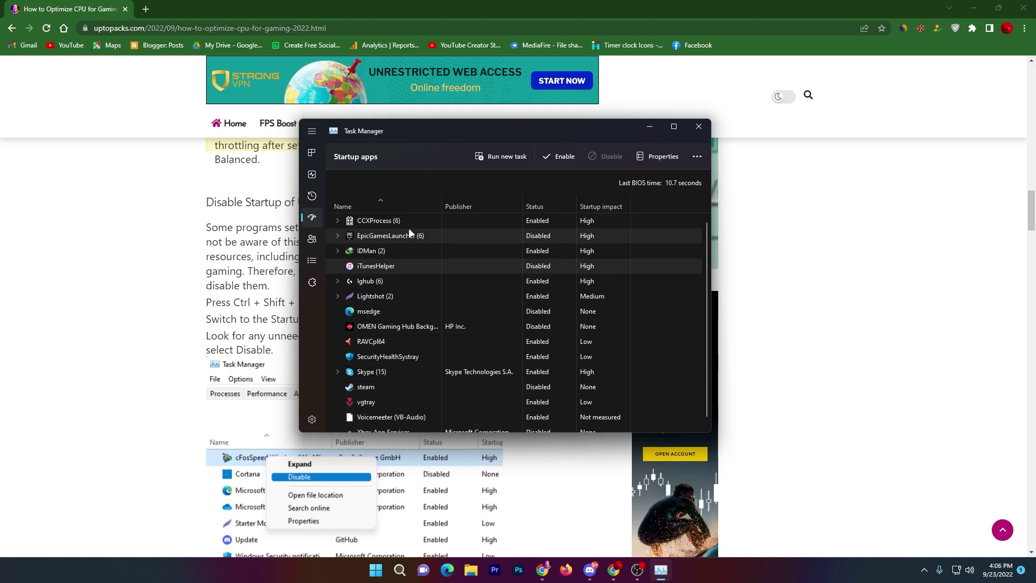
left_click(700, 126)
Check Chrome's system setting for running background apps after the browser is closed, as the article's Close Browser Background Apps section describes.
scroll(380, 264, "down", 2)
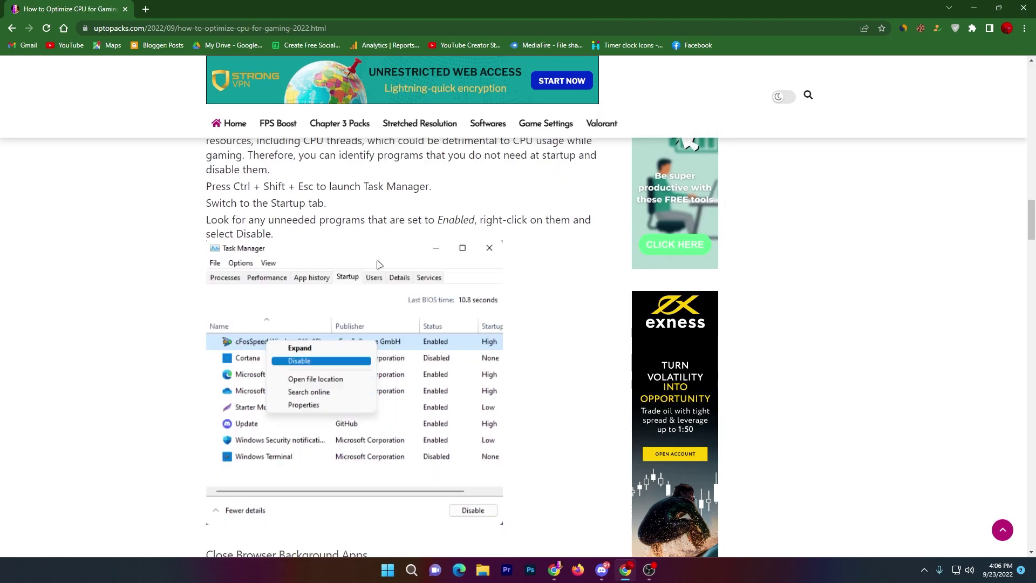
scroll(379, 265, "down", 7)
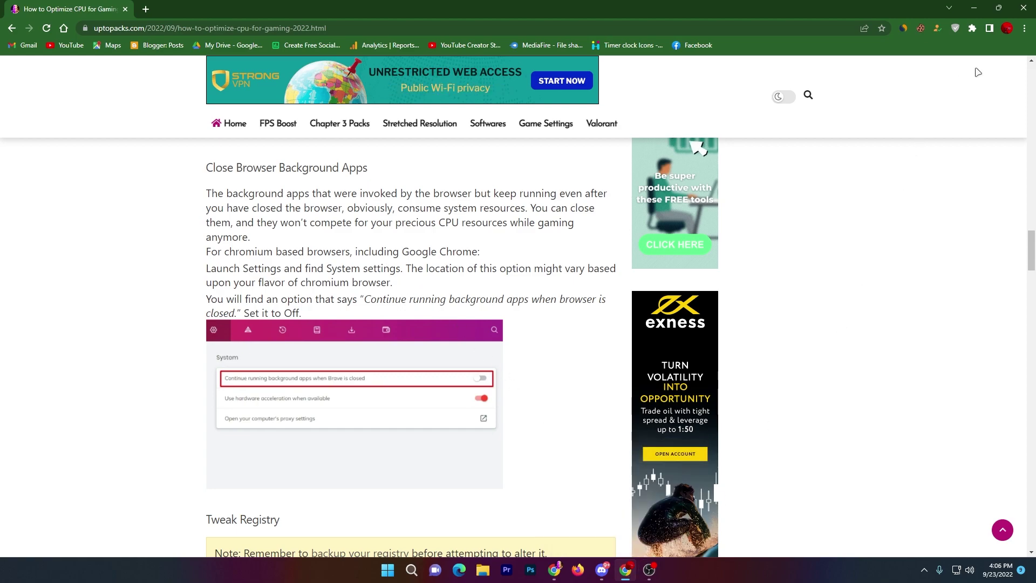
left_click(1027, 29)
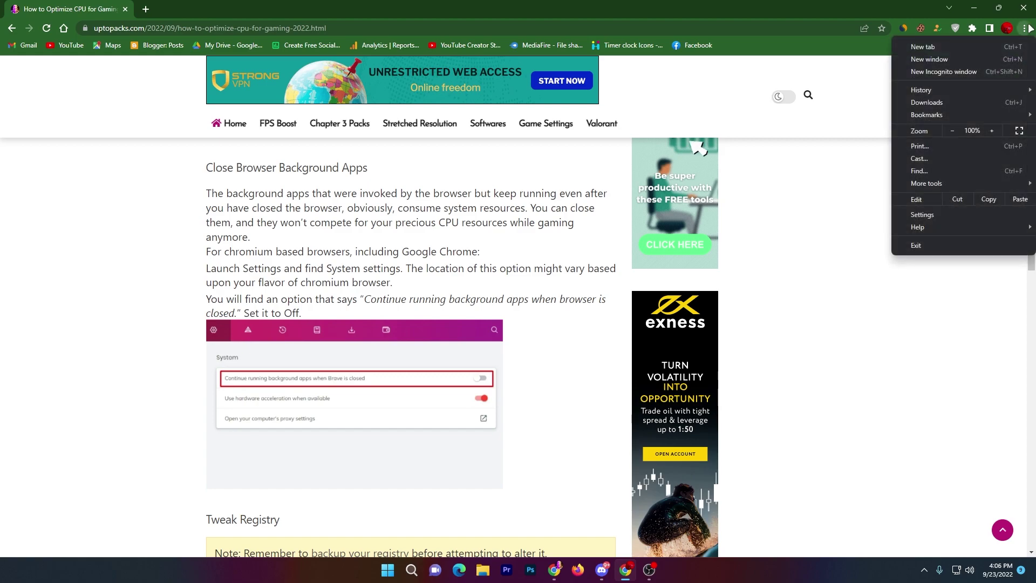
left_click(932, 213)
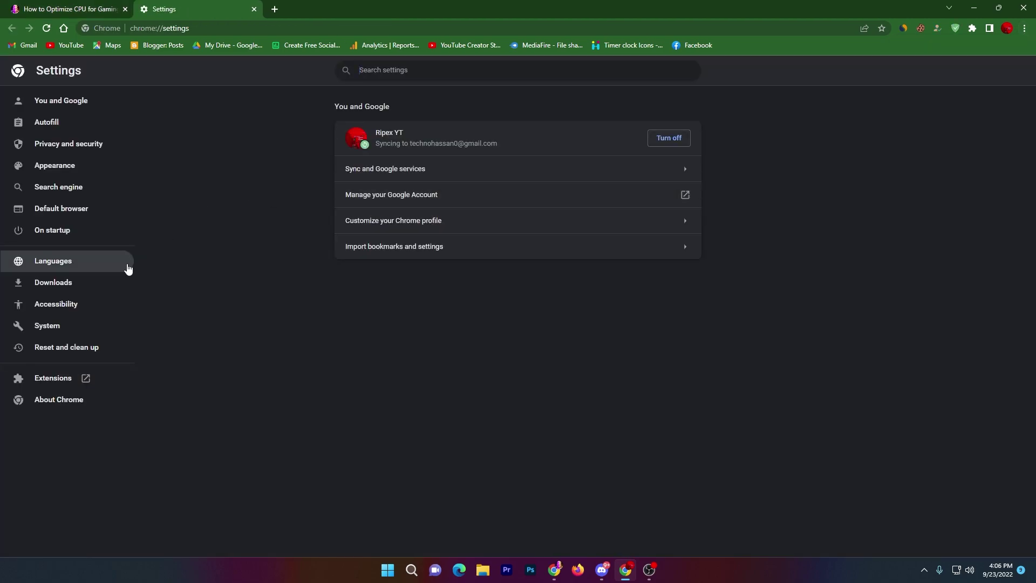
left_click(41, 327)
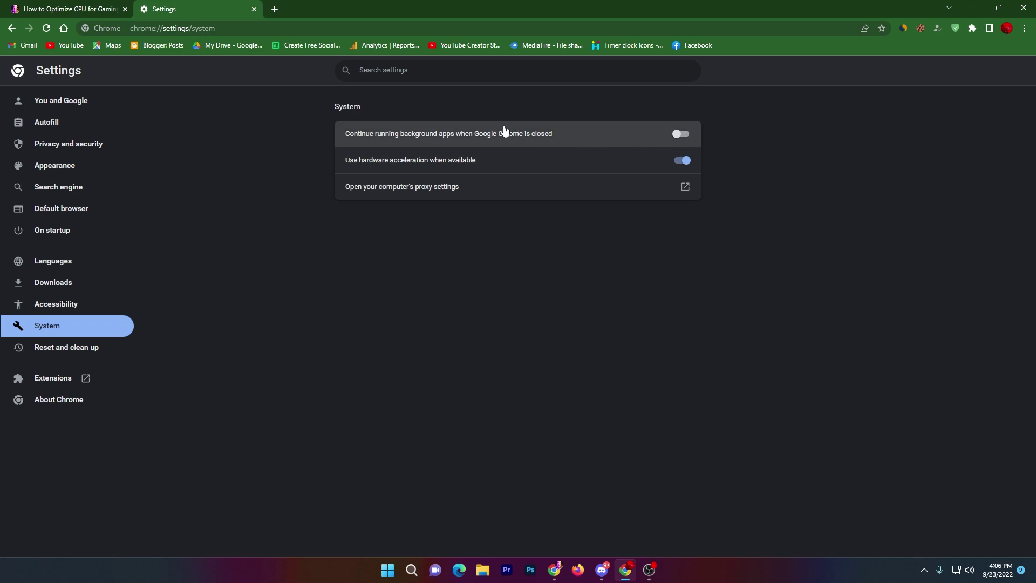
left_click(254, 9)
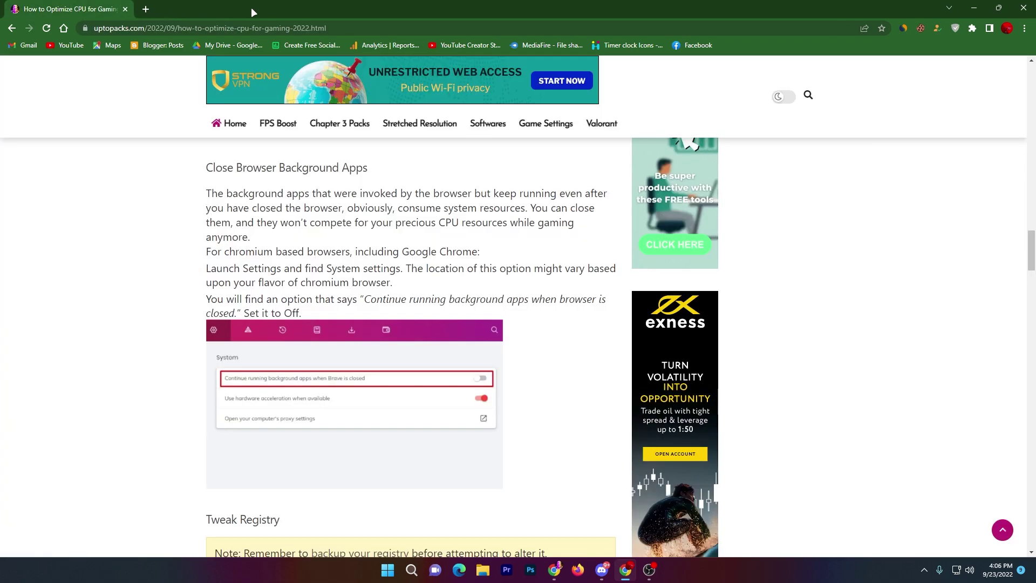
Read the article's Tweak Registry section, then open Registry Editor as administrator and approve the elevation.
scroll(225, 244, "down", 3)
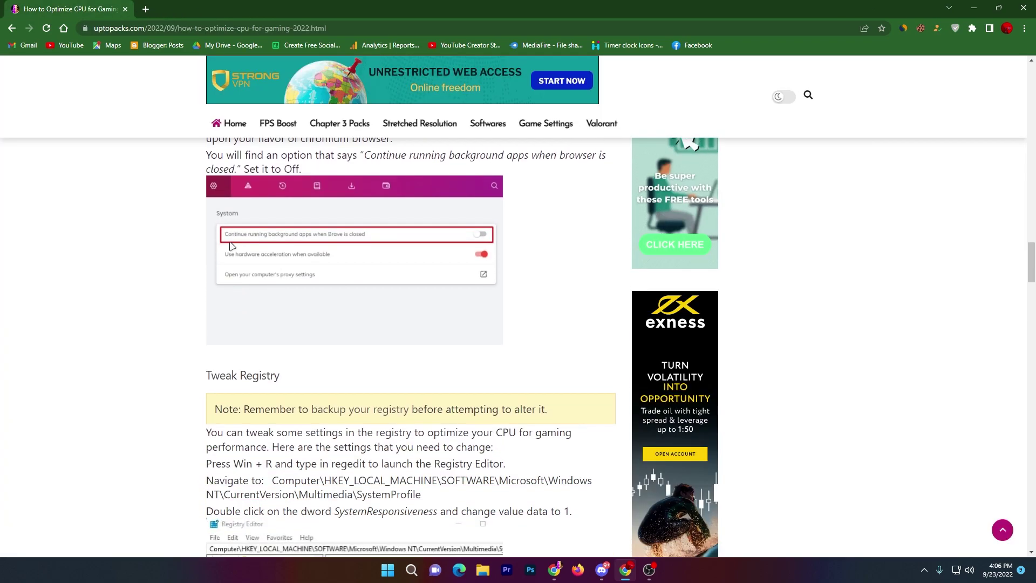
scroll(231, 243, "down", 5)
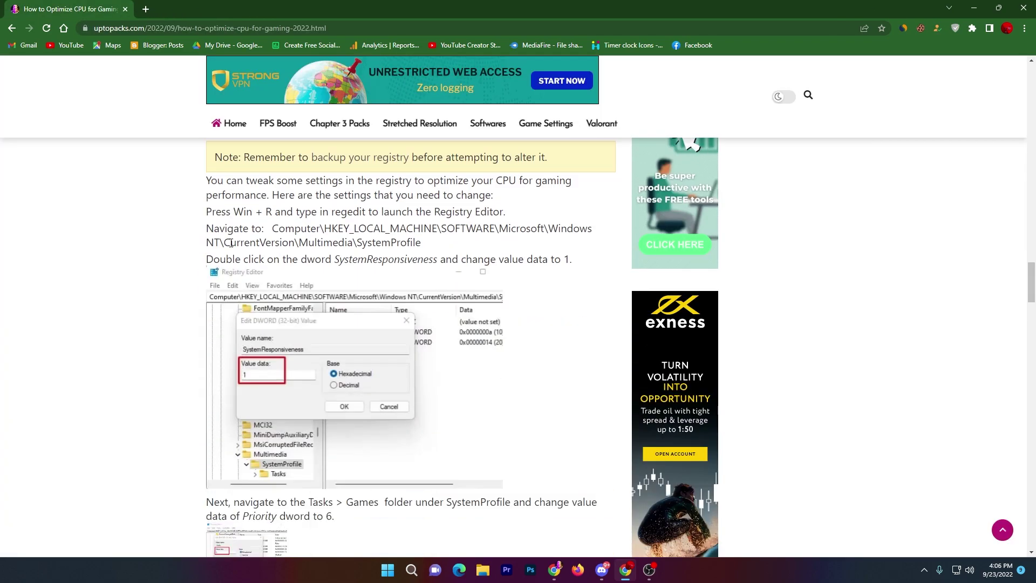
scroll(231, 244, "up", 3)
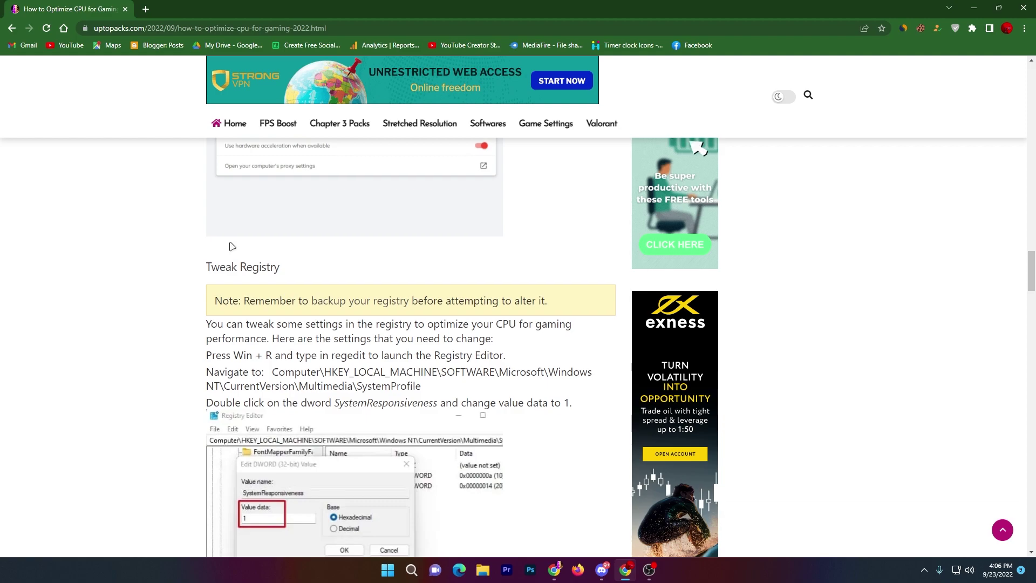
scroll(232, 246, "down", 2)
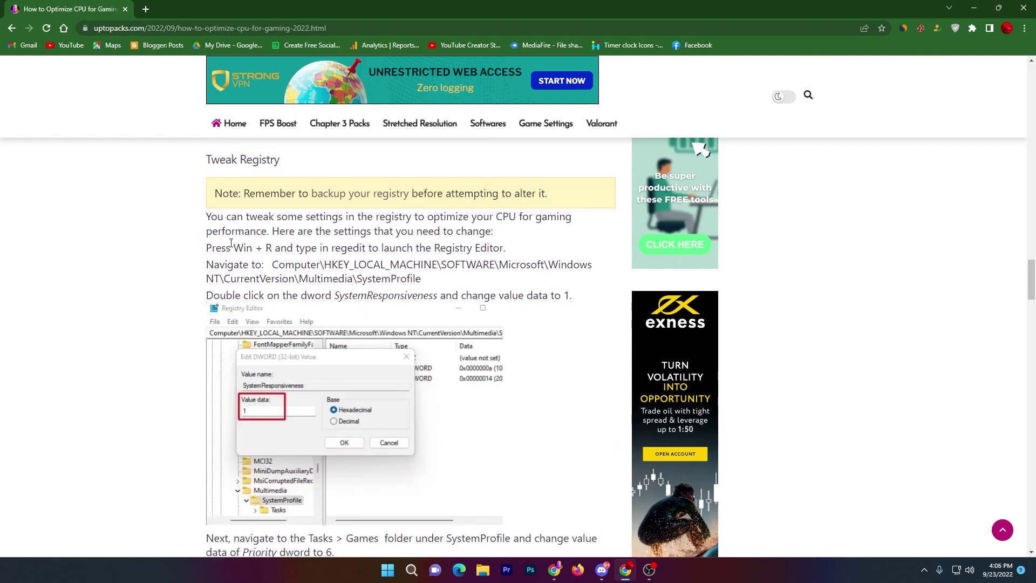
left_click(411, 570)
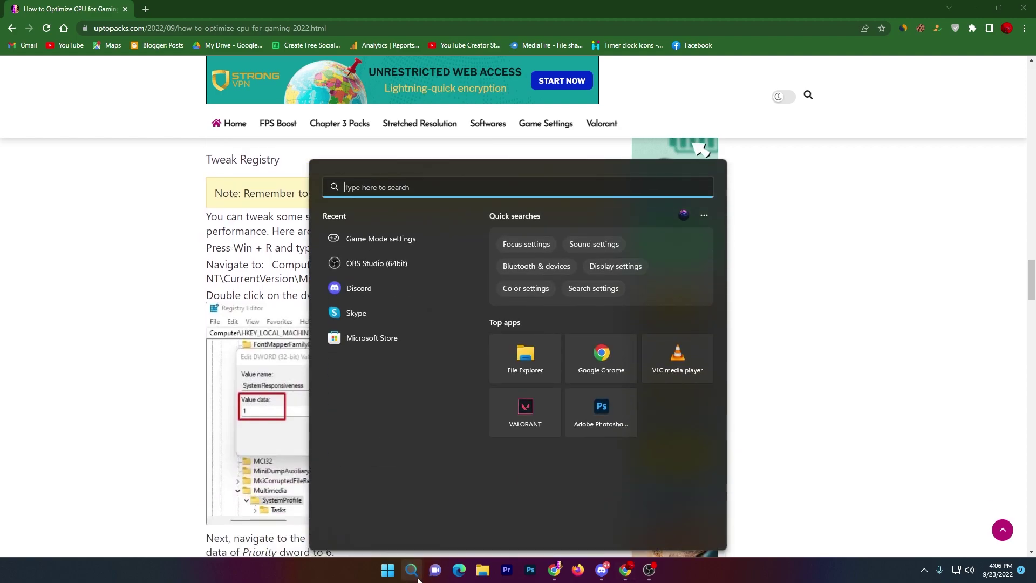
type("re")
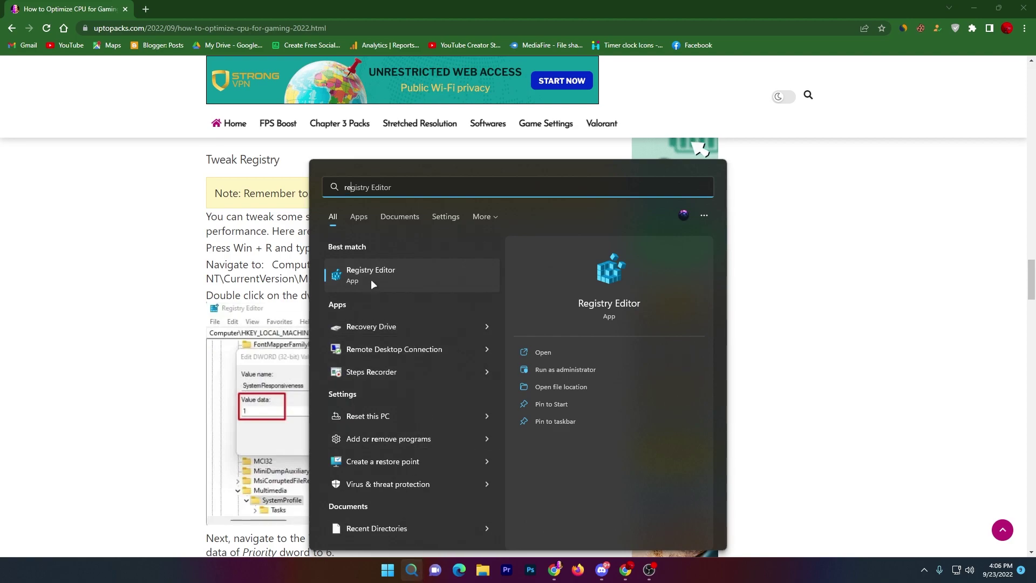
left_click(566, 370)
left_click(529, 370)
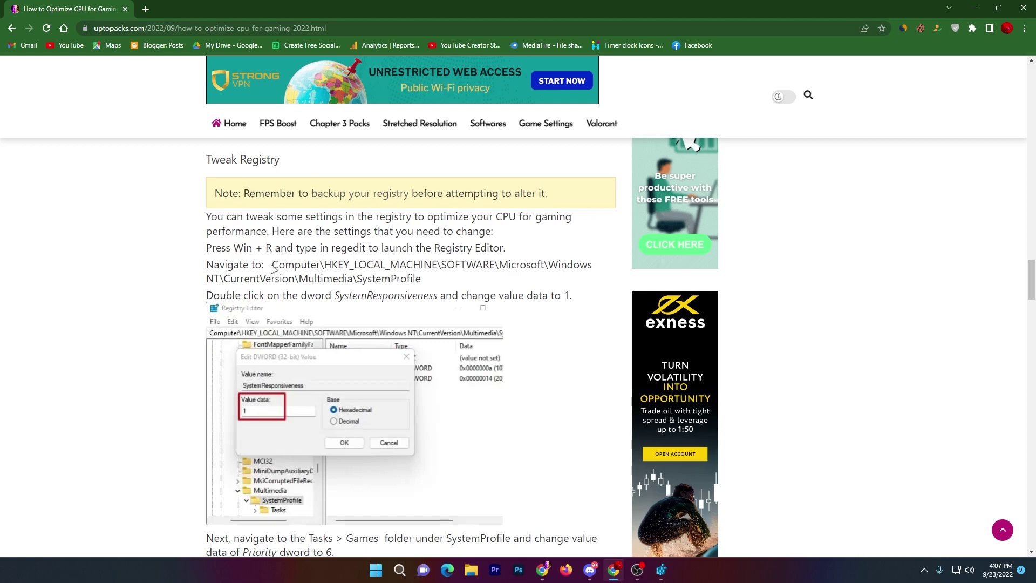
Copy the SystemProfile key path from the article and go to that key in Registry Editor.
left_click_drag(272, 268, 426, 280)
key("ctrl+c")
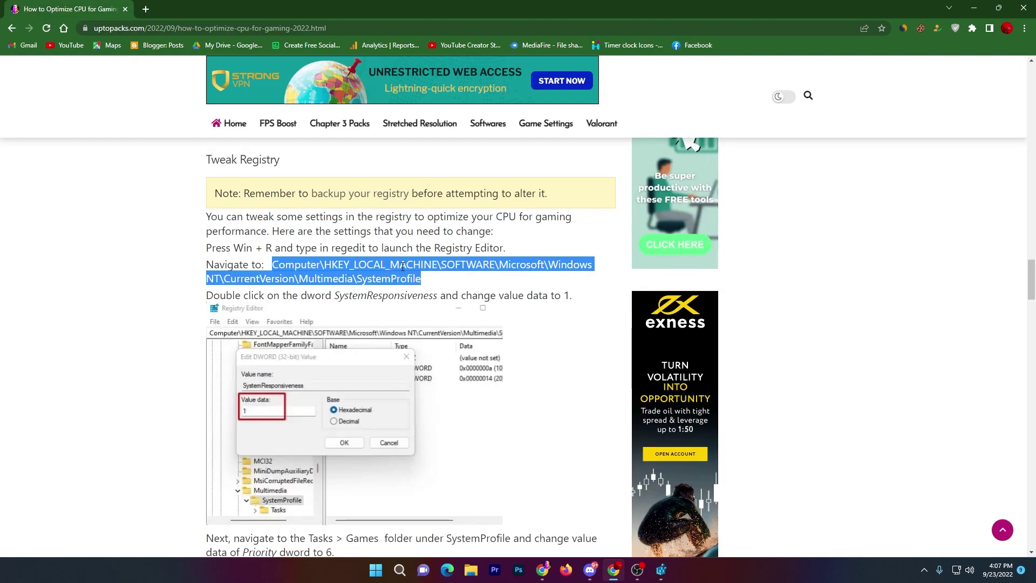
left_click(660, 571)
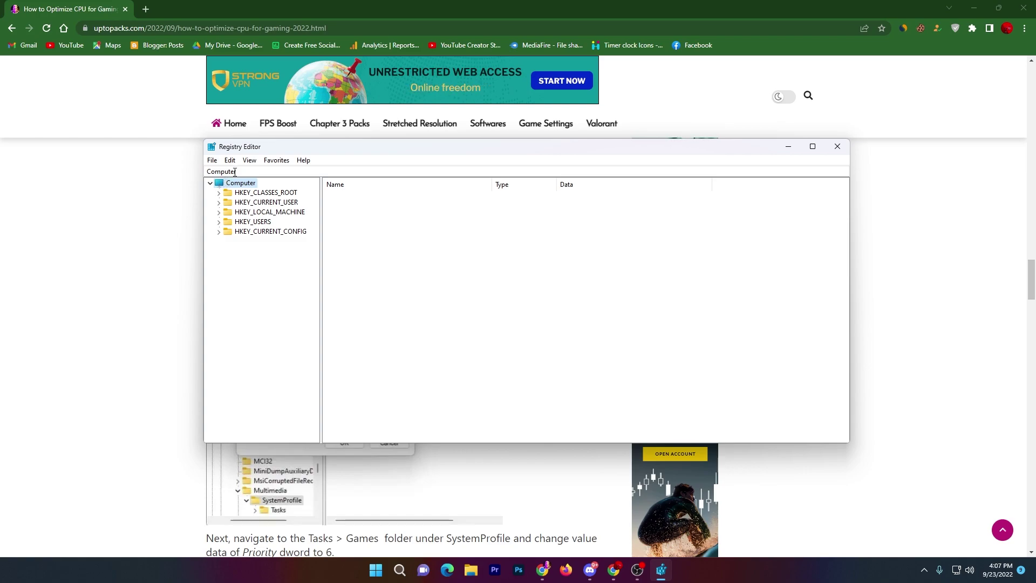
left_click(236, 173)
key("ctrl+v")
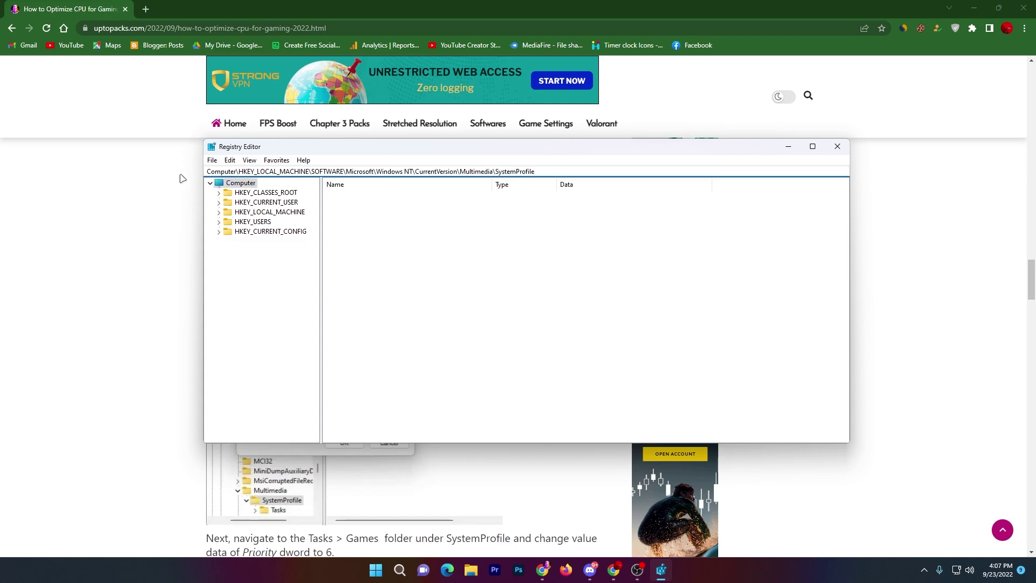
key("Return")
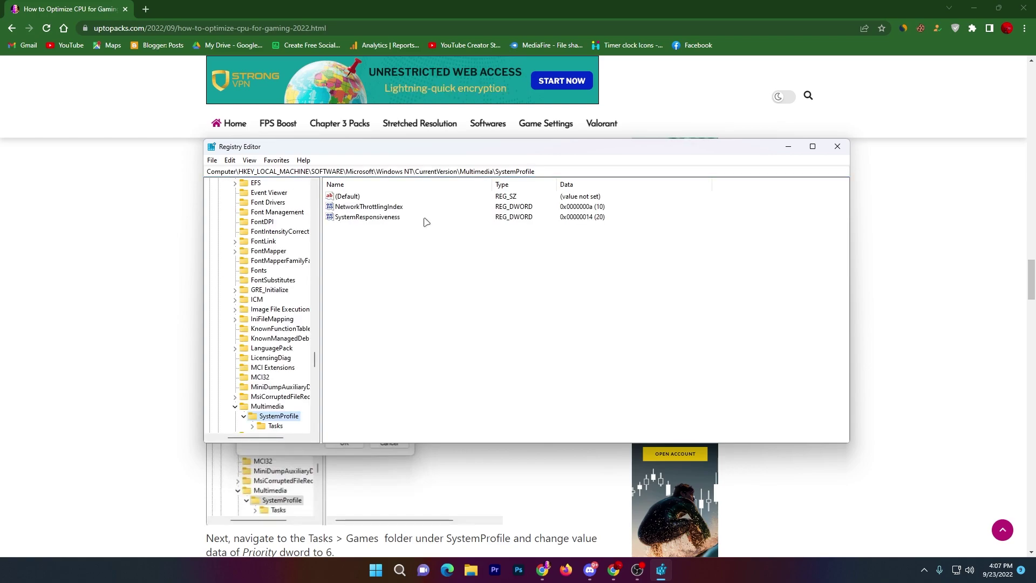
Set the SystemResponsiveness DWORD in the SystemProfile key to 1, as the article specifies.
right_click(351, 217)
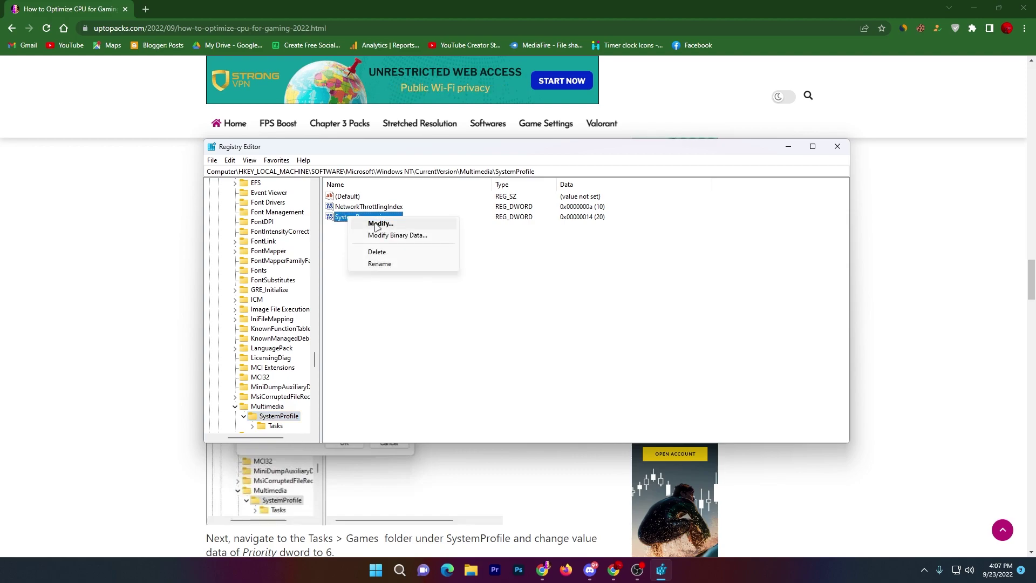
left_click(368, 223)
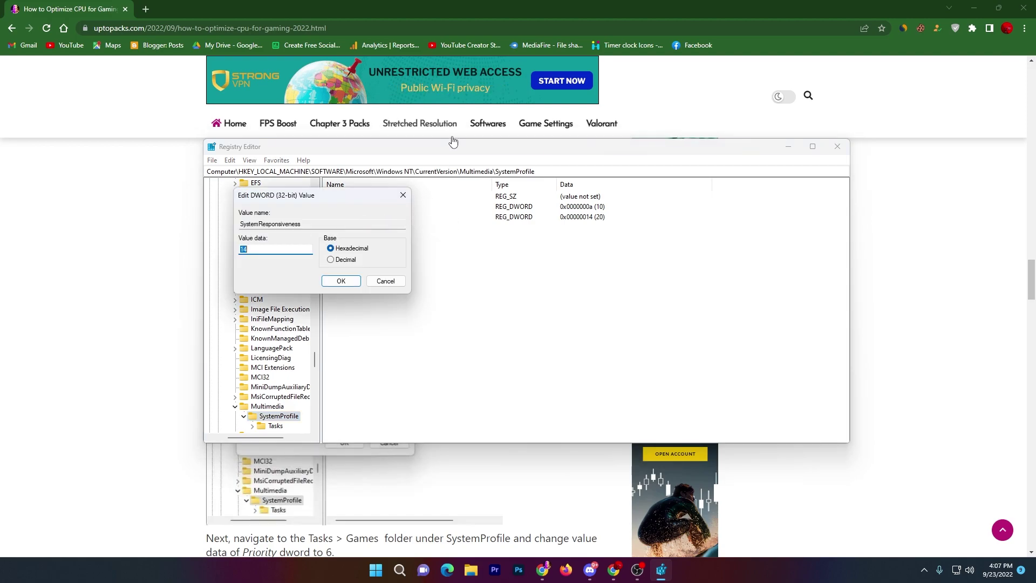
left_click(125, 207)
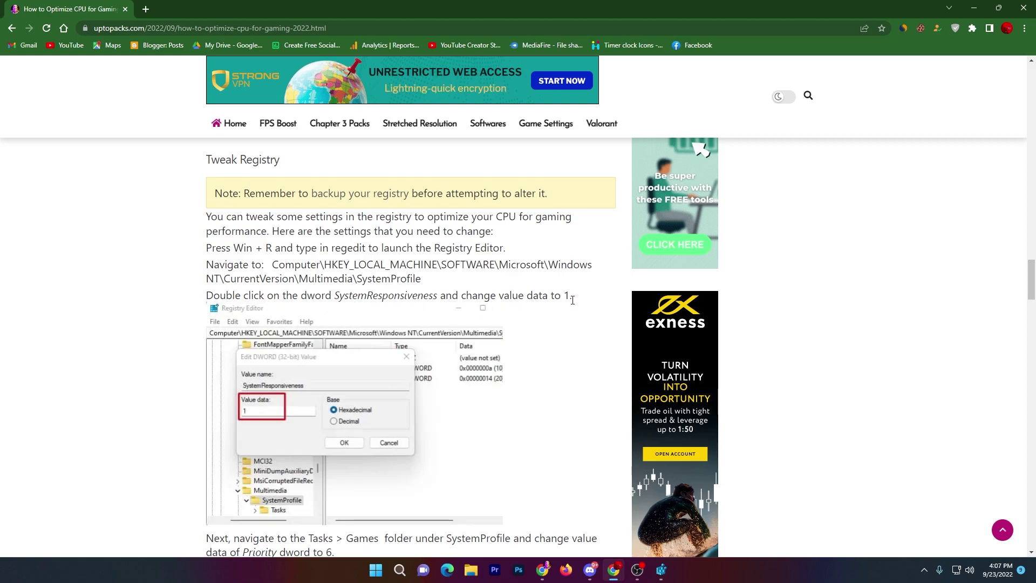
left_click(661, 569)
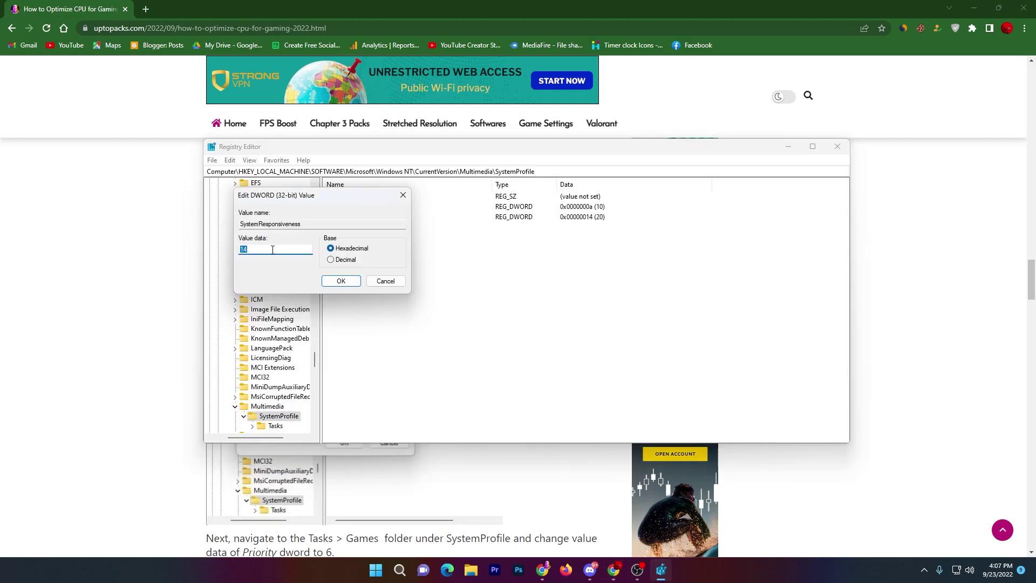
type("1")
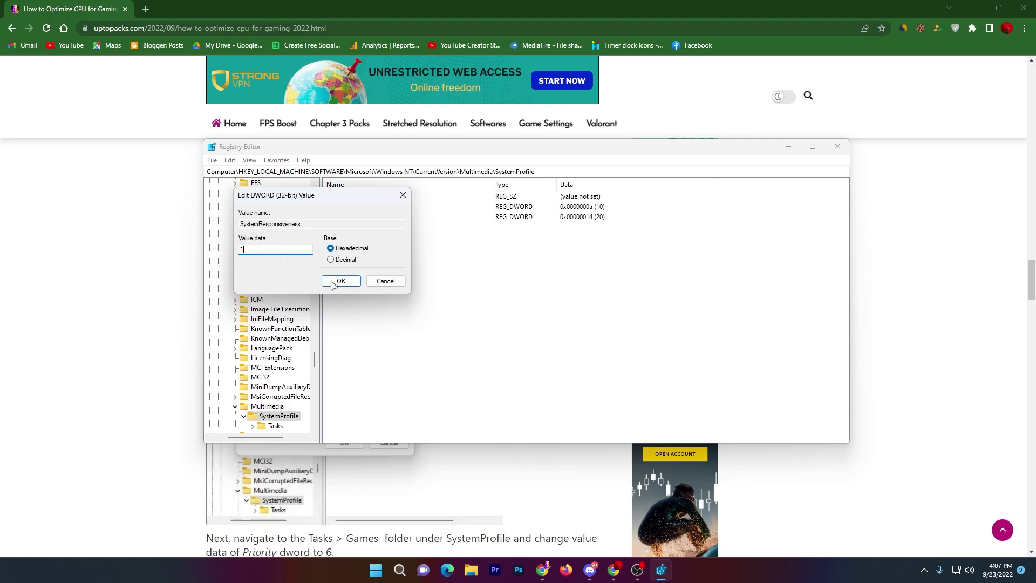
left_click(340, 281)
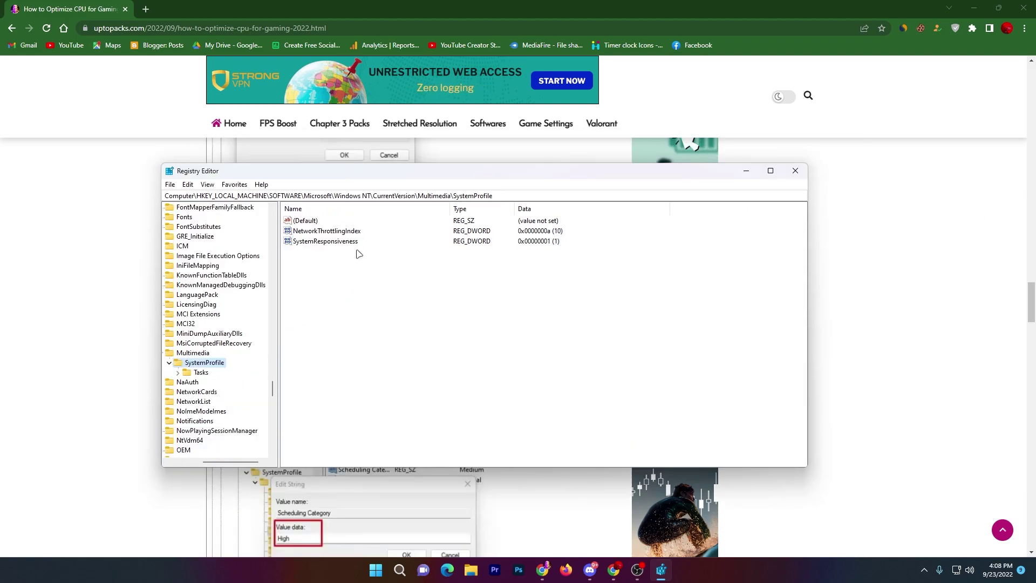
Open the Games key under SystemProfile\Tasks and set its Priority DWORD to 6.
left_click(178, 373)
scroll(213, 385, "down", 1)
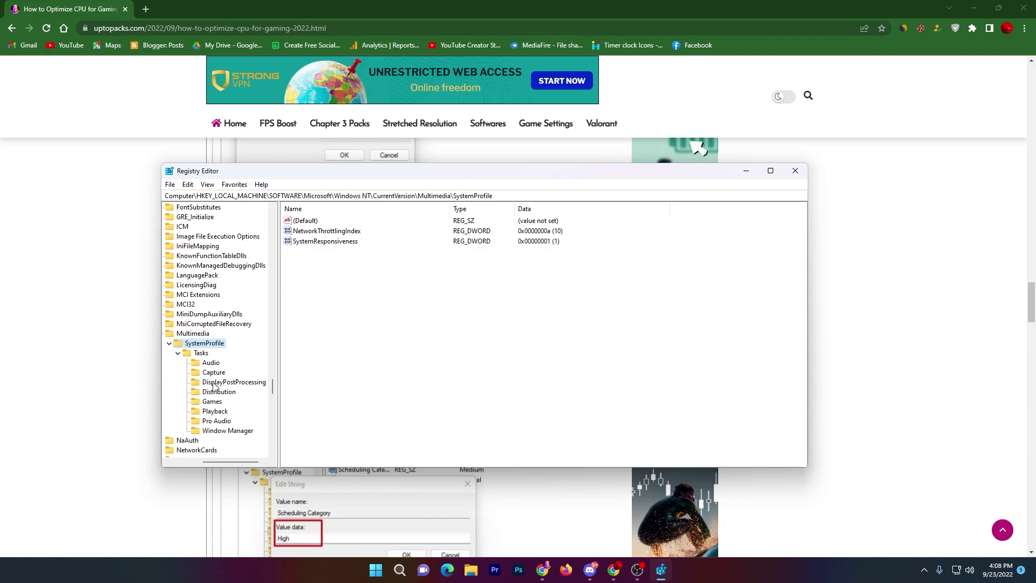
left_click(209, 403)
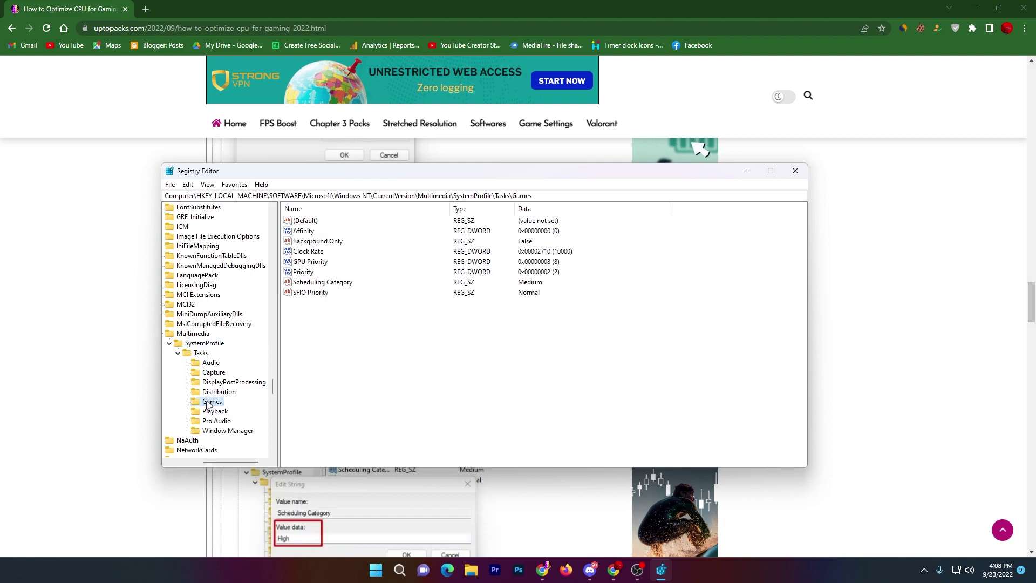
left_click_drag(370, 184, 552, 319)
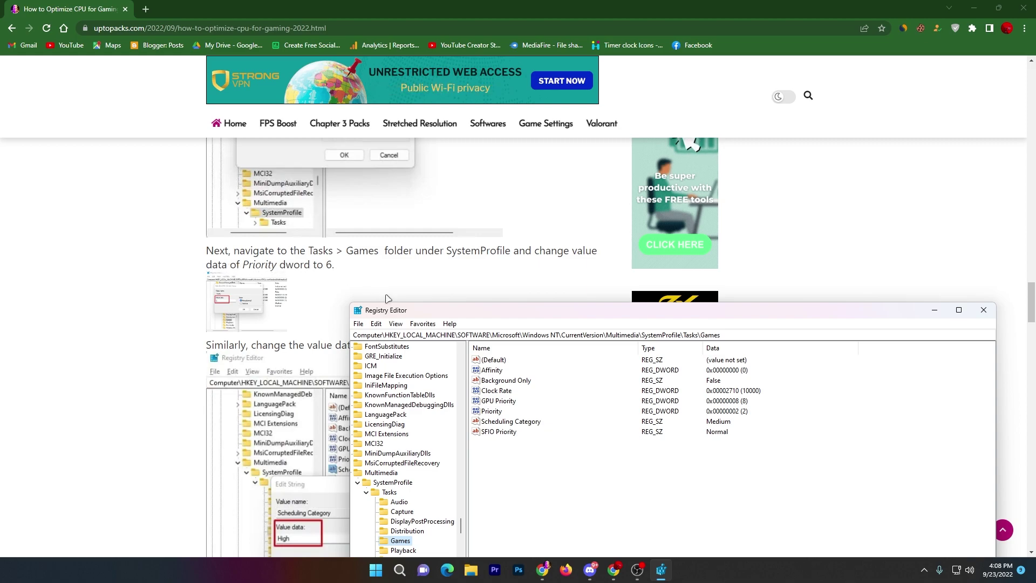
right_click(491, 413)
left_click(517, 419)
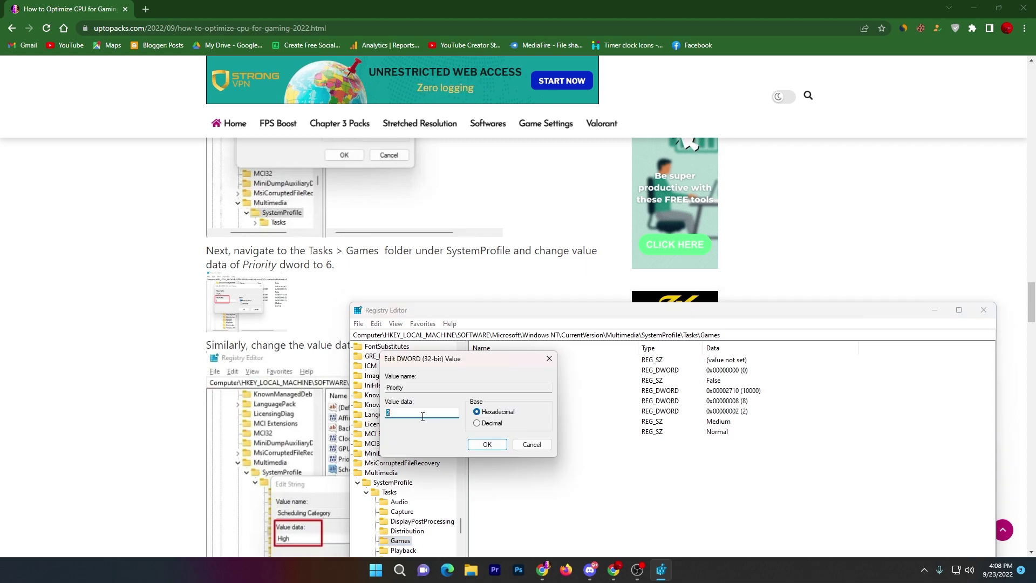
type("6")
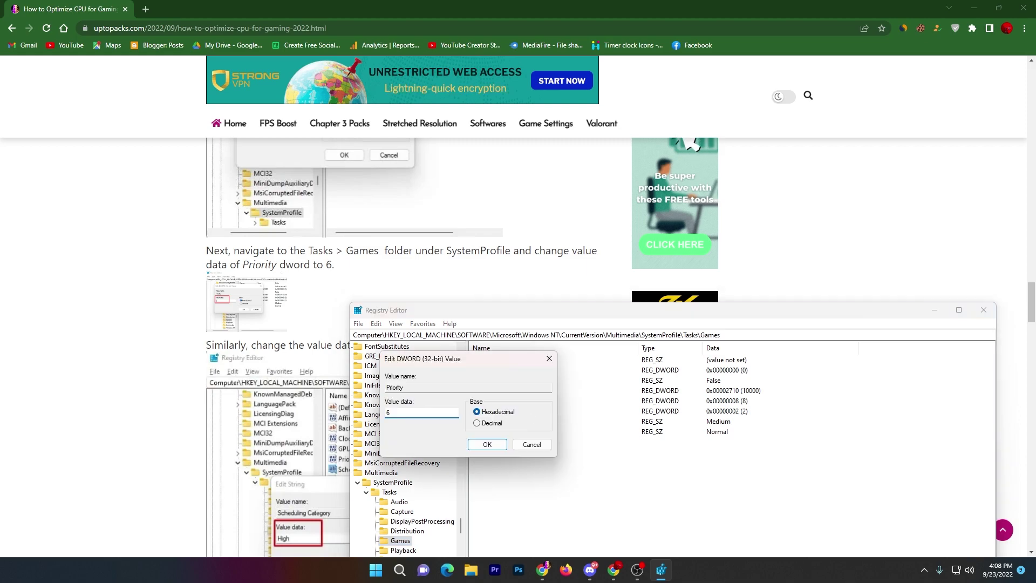
left_click(487, 444)
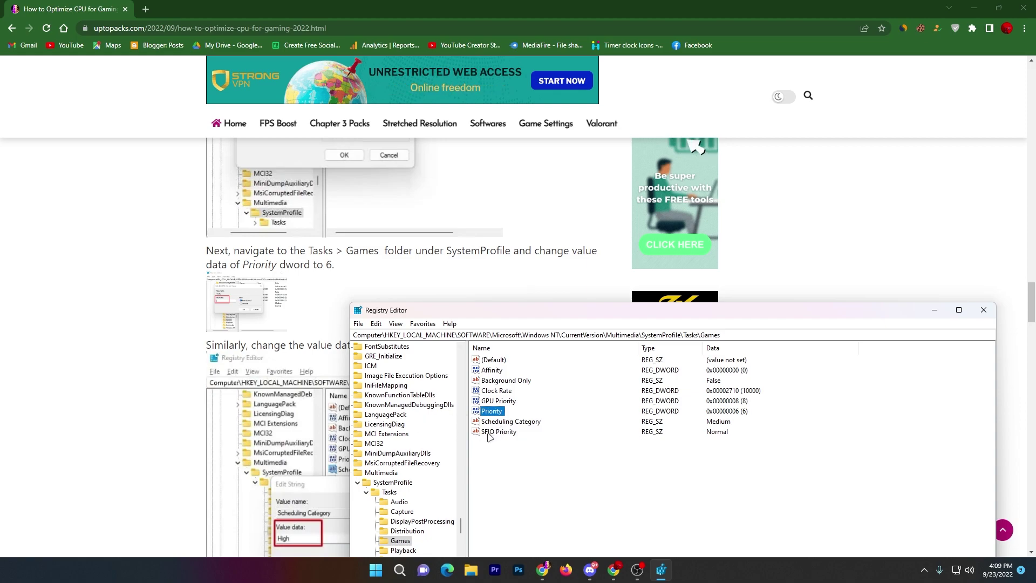
Set the SFIO Priority string in the Games key to High and close Registry Editor.
left_click_drag(472, 314, 433, 190)
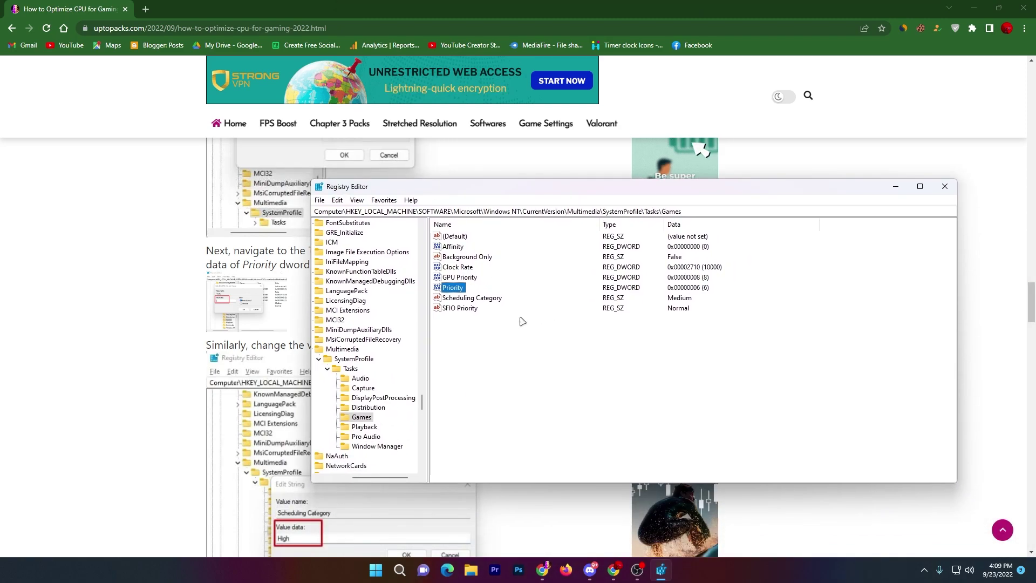
right_click(459, 307)
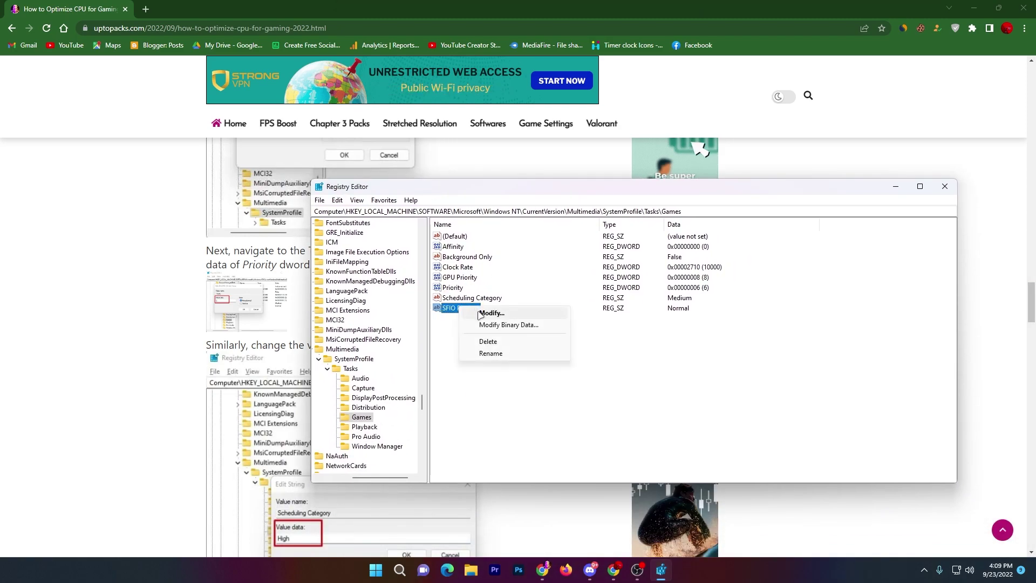
left_click(481, 313)
type("H")
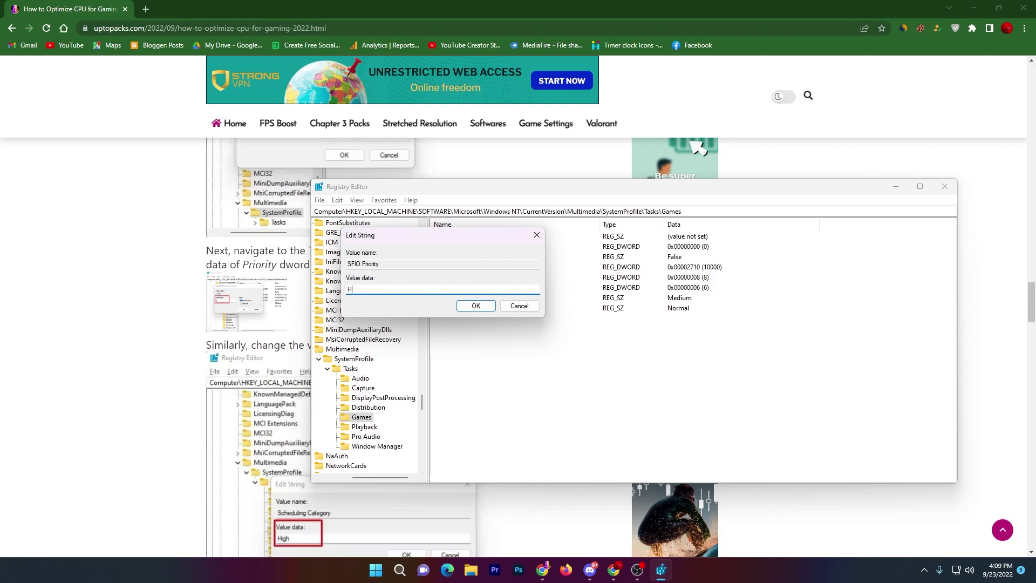
type("igh")
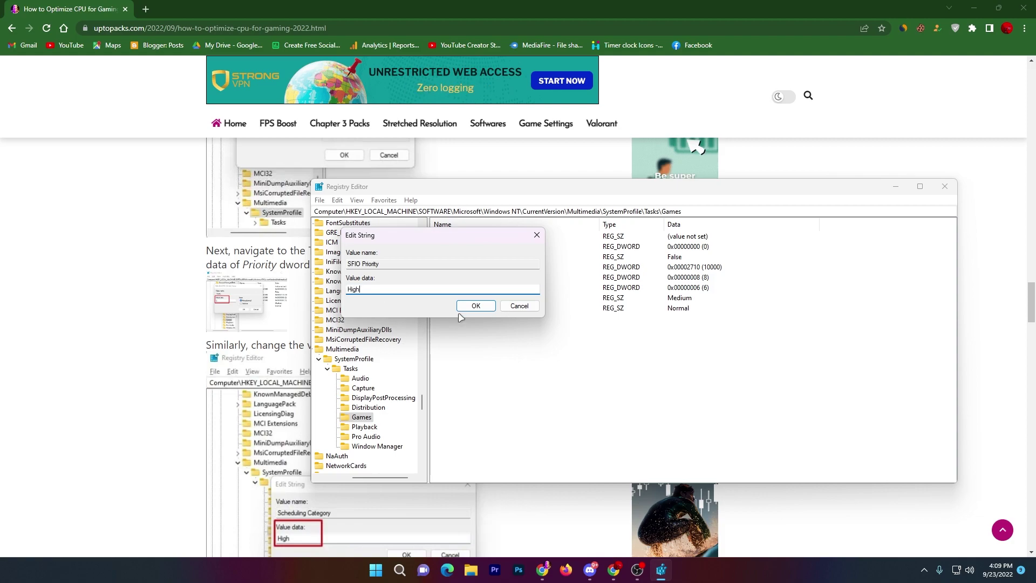
left_click(477, 306)
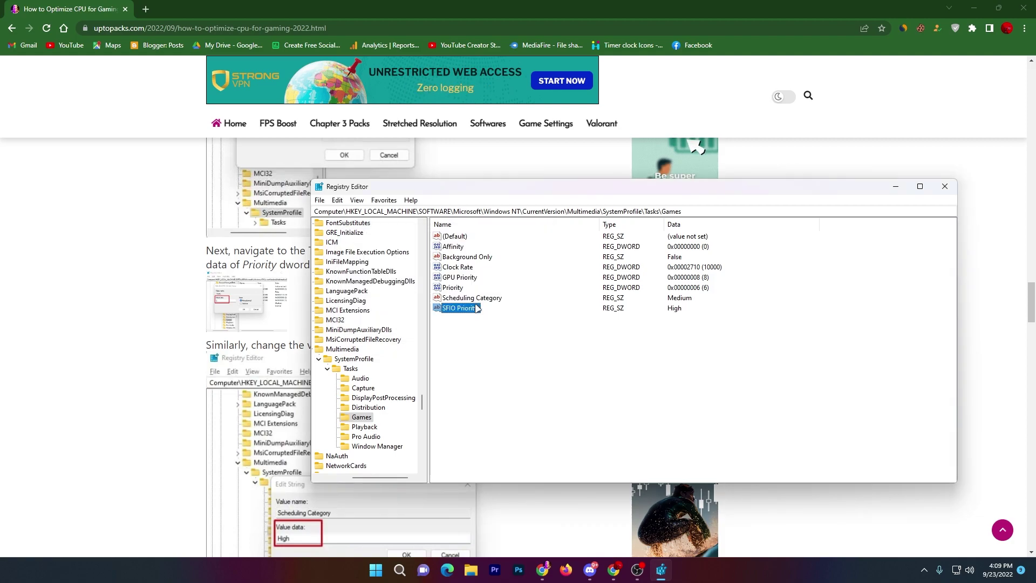
left_click(945, 186)
Following the article's HPET section, disable the High precision event timer under System devices in Device Manager and close Device Manager.
scroll(667, 244, "down", 4)
scroll(667, 244, "down", 2)
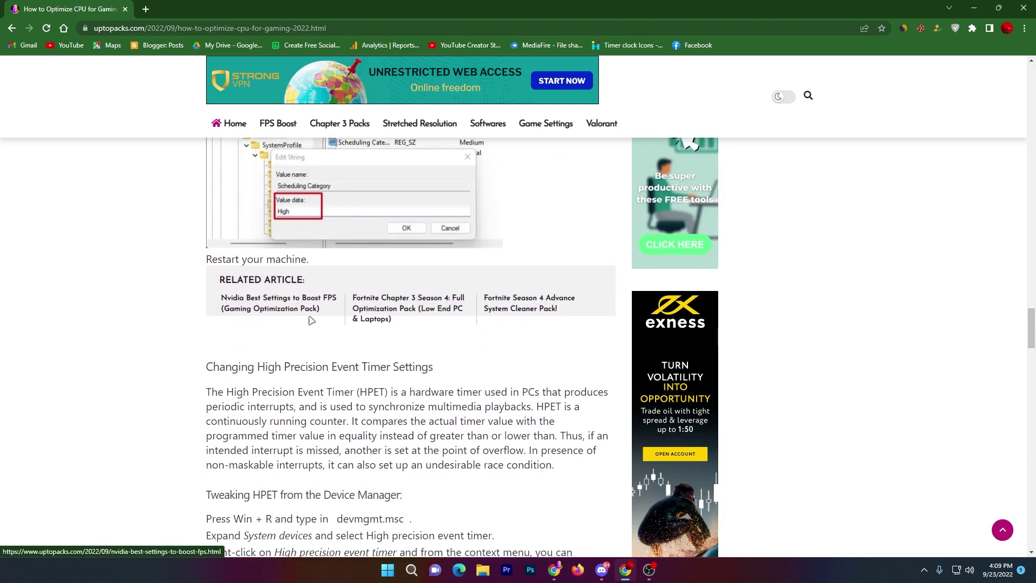
scroll(211, 299, "down", 1)
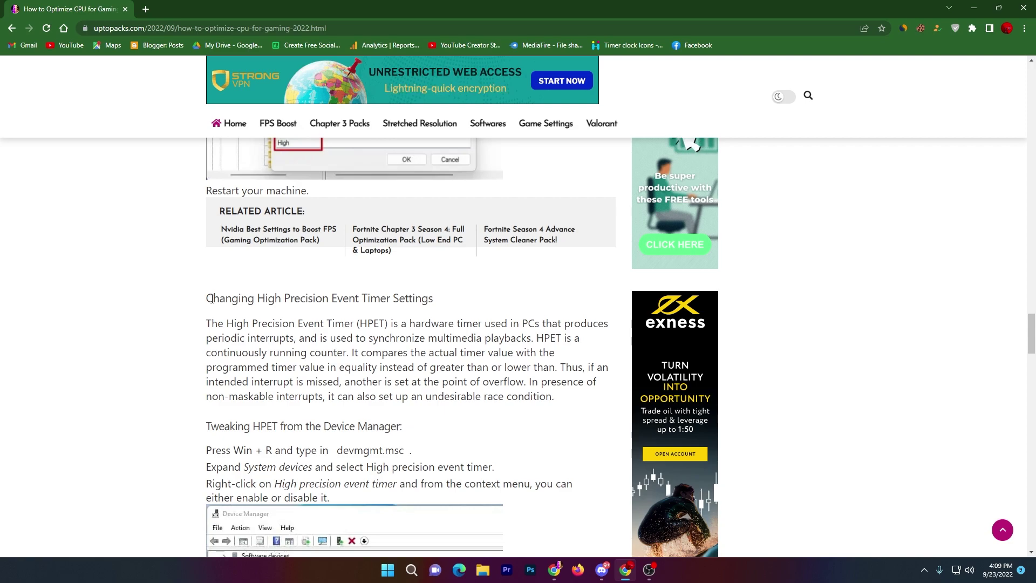
scroll(211, 299, "down", 3)
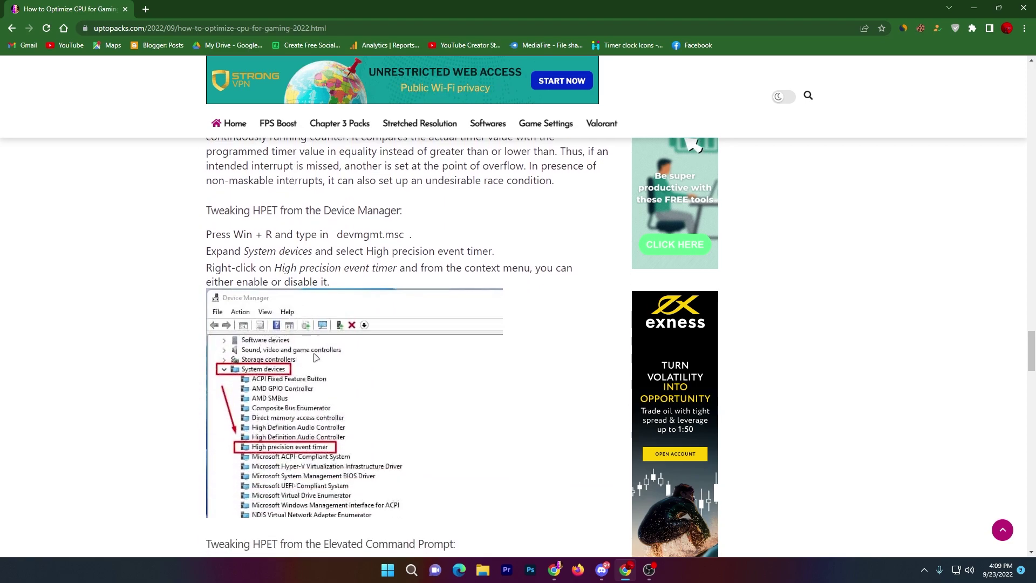
right_click(390, 571)
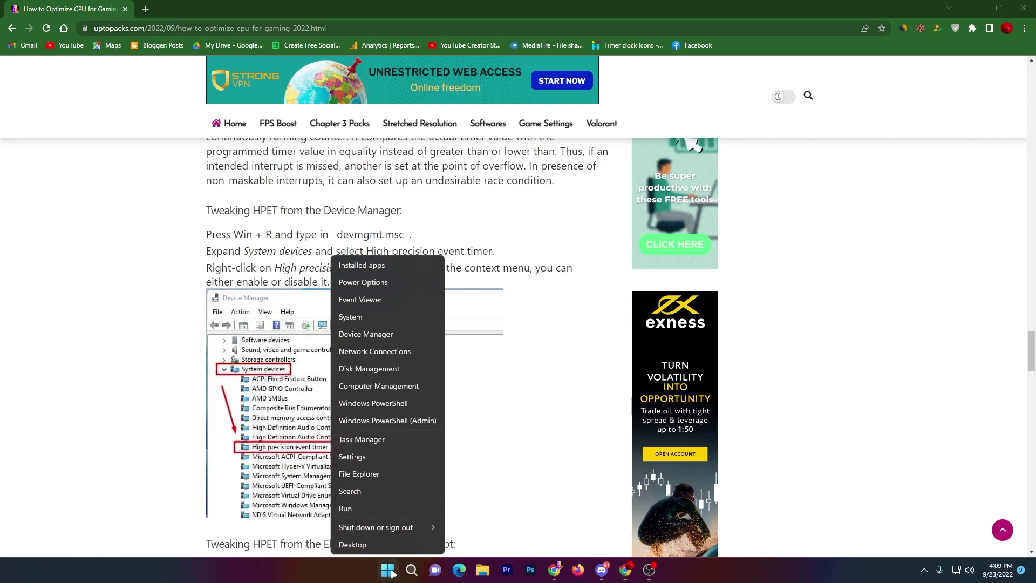
left_click(378, 333)
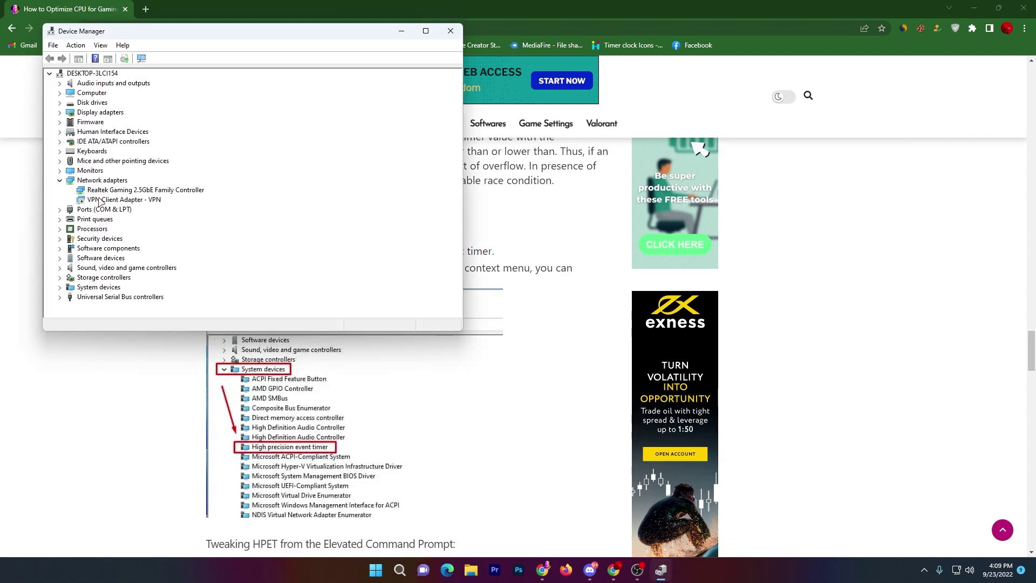
left_click(59, 287)
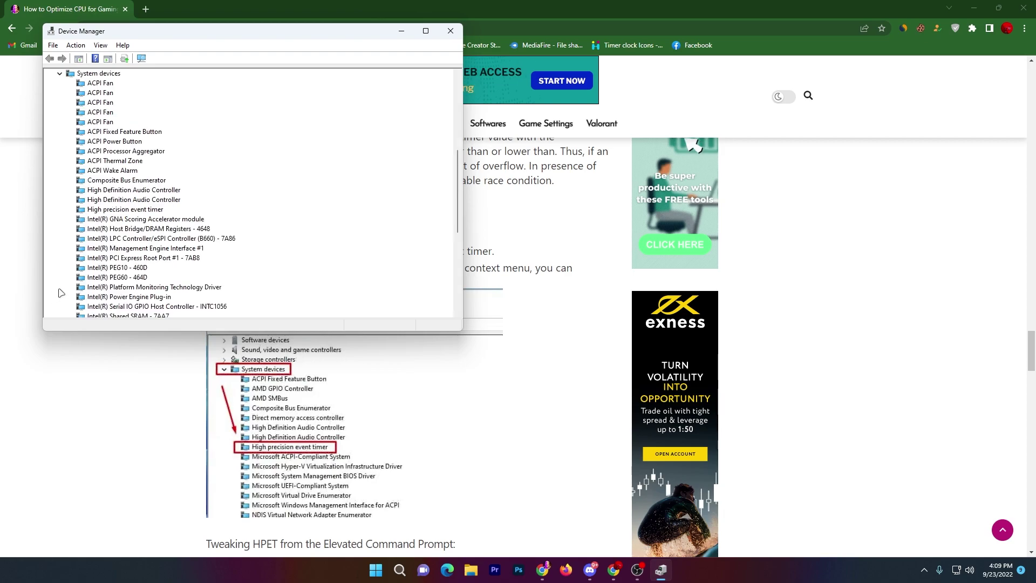
right_click(116, 210)
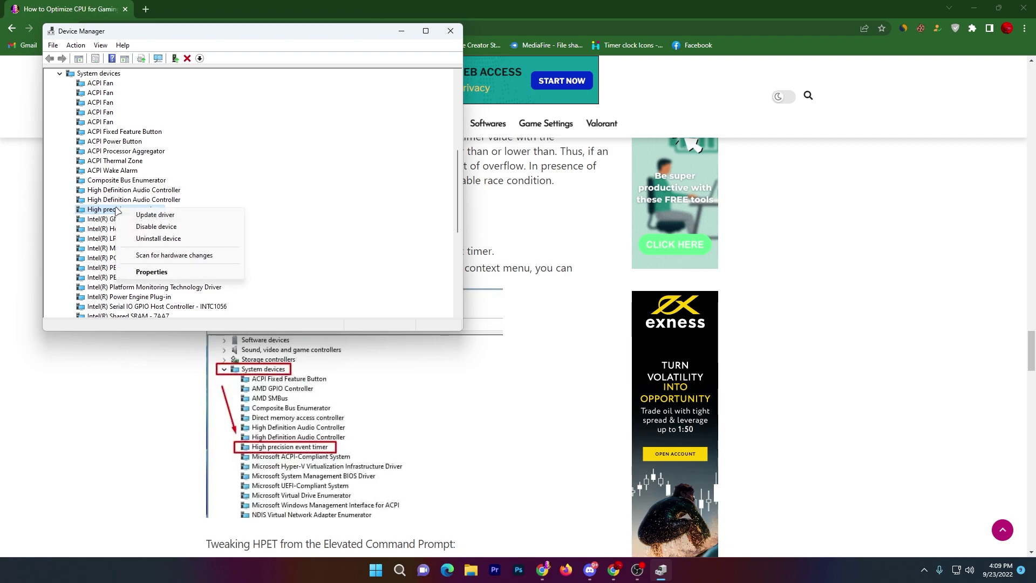
left_click(146, 226)
left_click(555, 299)
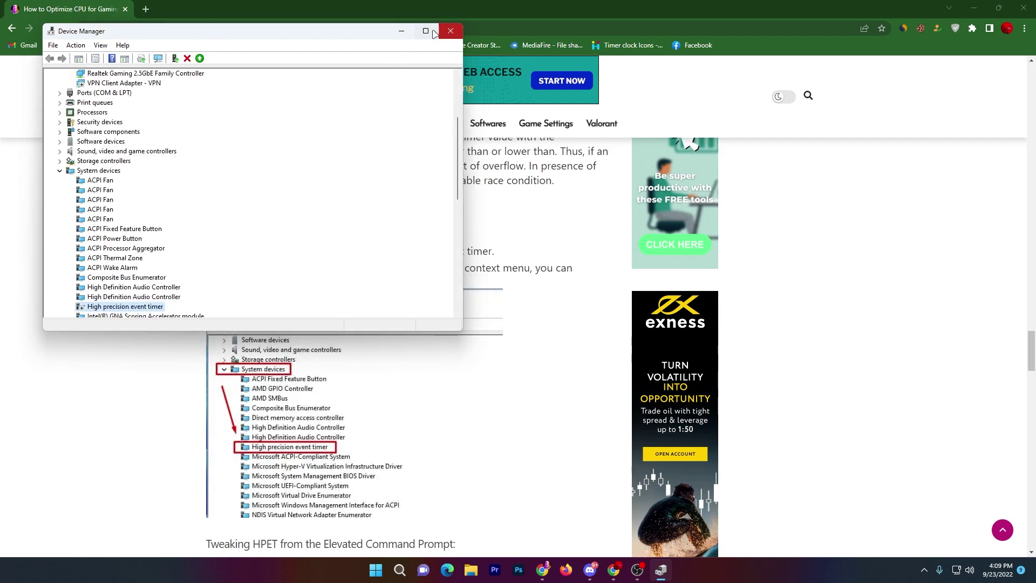
left_click(451, 31)
Open Command Prompt as administrator and place its window clear of the article's HPET commands.
scroll(287, 144, "down", 5)
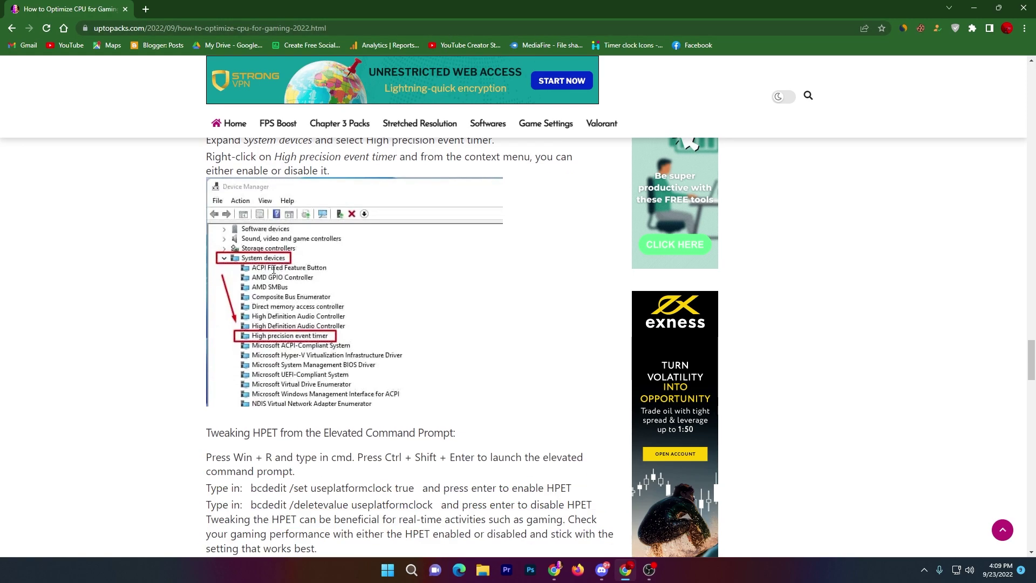
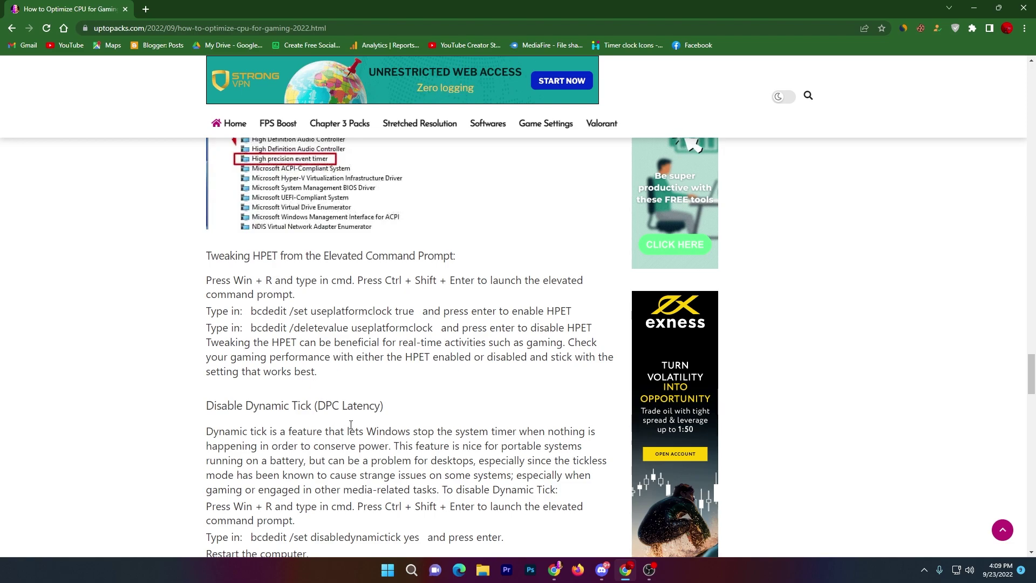
left_click(411, 571)
type("cmd")
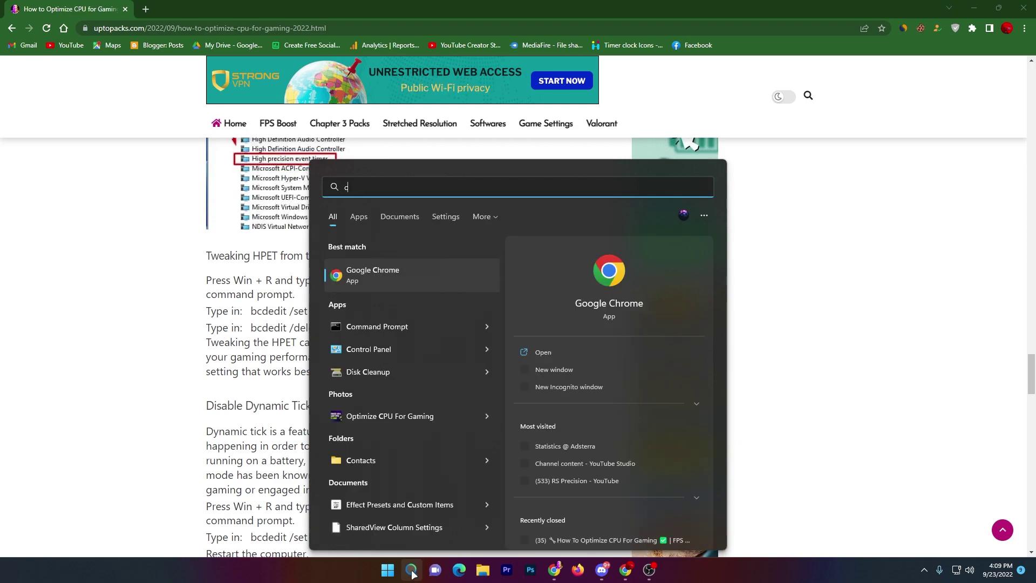
left_click(581, 369)
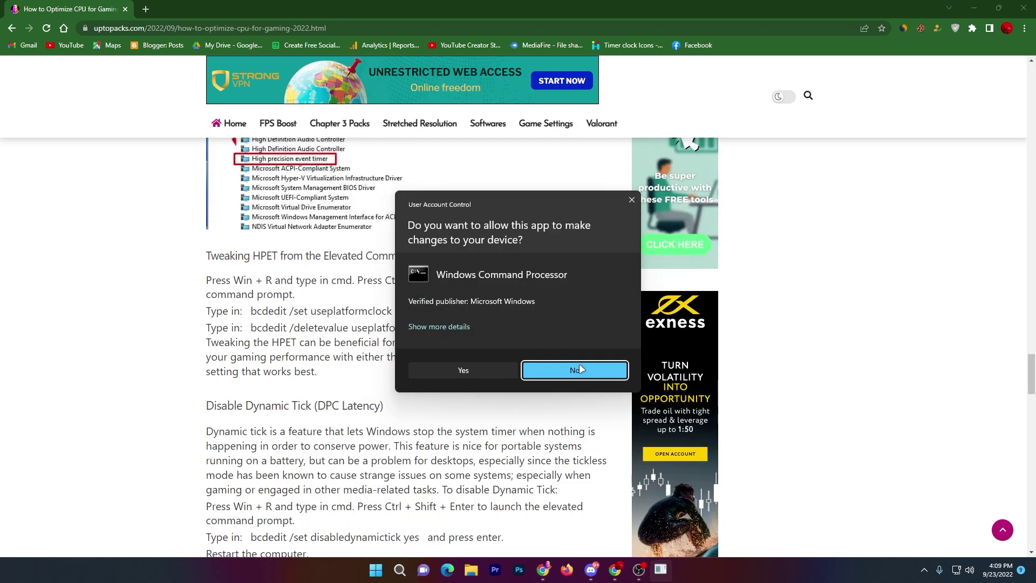
left_click(477, 369)
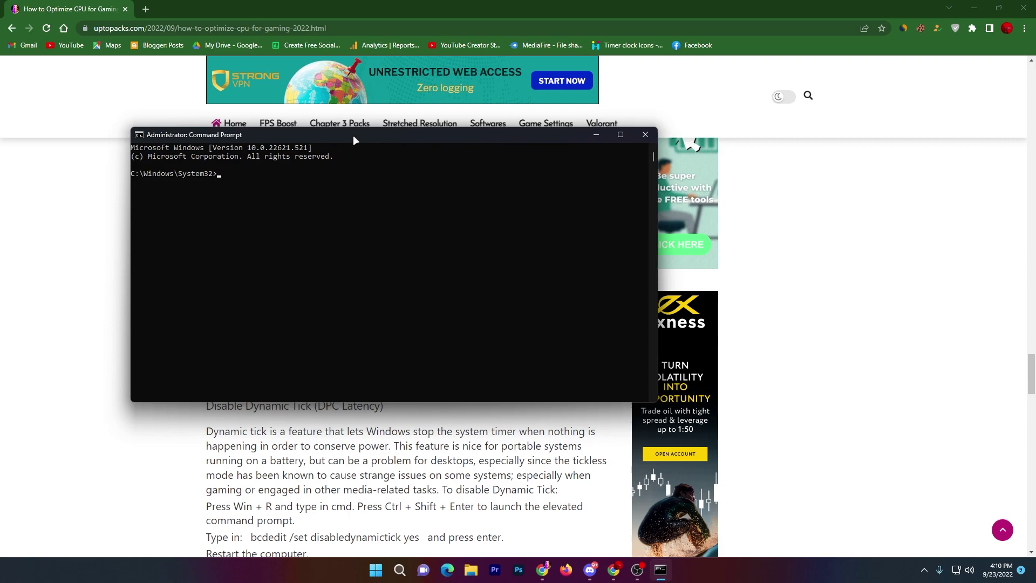
left_click_drag(351, 135, 633, 215)
left_click_drag(547, 214, 471, 343)
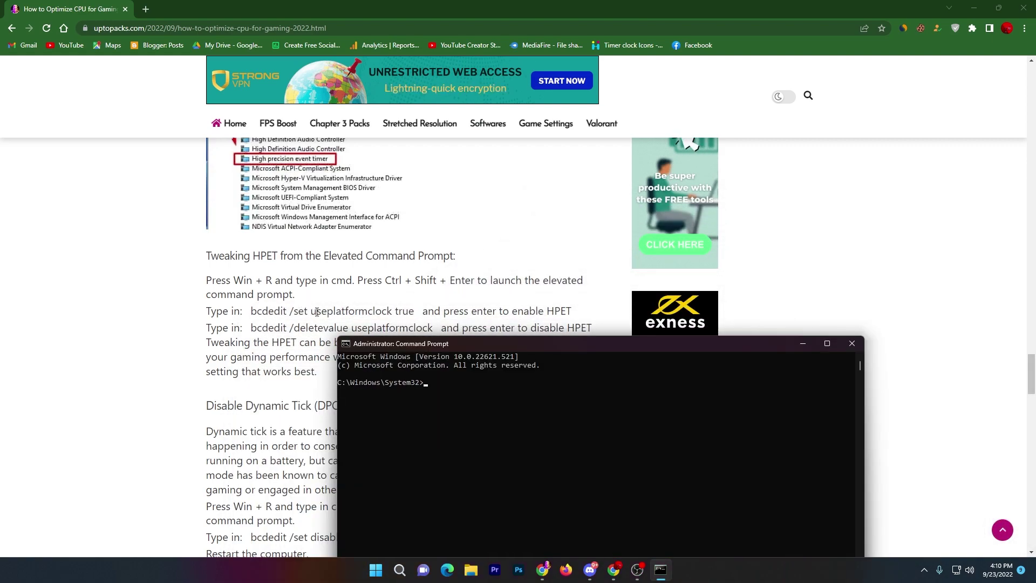
Copy the article's HPET enable command and run bcdedit /set useplatformclock true in the elevated Command Prompt.
left_click_drag(252, 312, 417, 314)
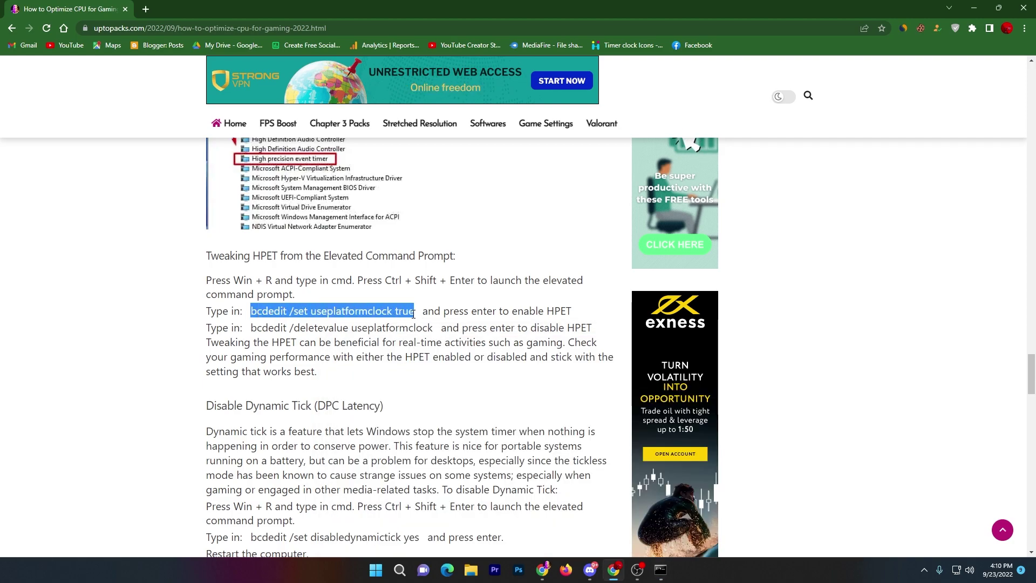
key("alt+Tab")
type("bcdedit /set useplatformclock true")
key("Return")
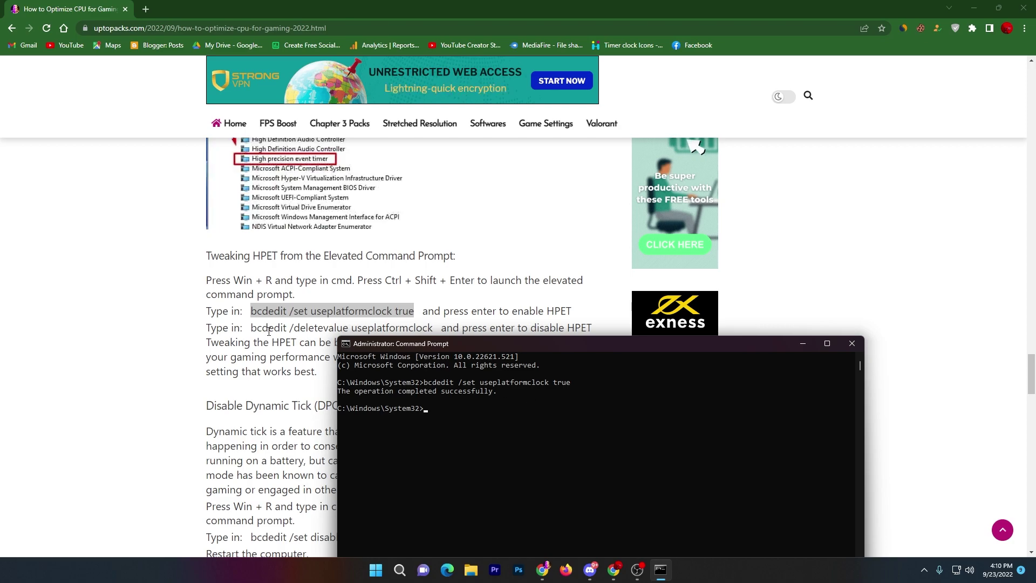
Copy the article's HPET disable command and run bcdedit /deletevalue useplatformclock in Command Prompt.
left_click_drag(252, 328, 434, 329)
left_click(661, 573)
type("bcdedit /deletevalue useplatformclock")
key("Return")
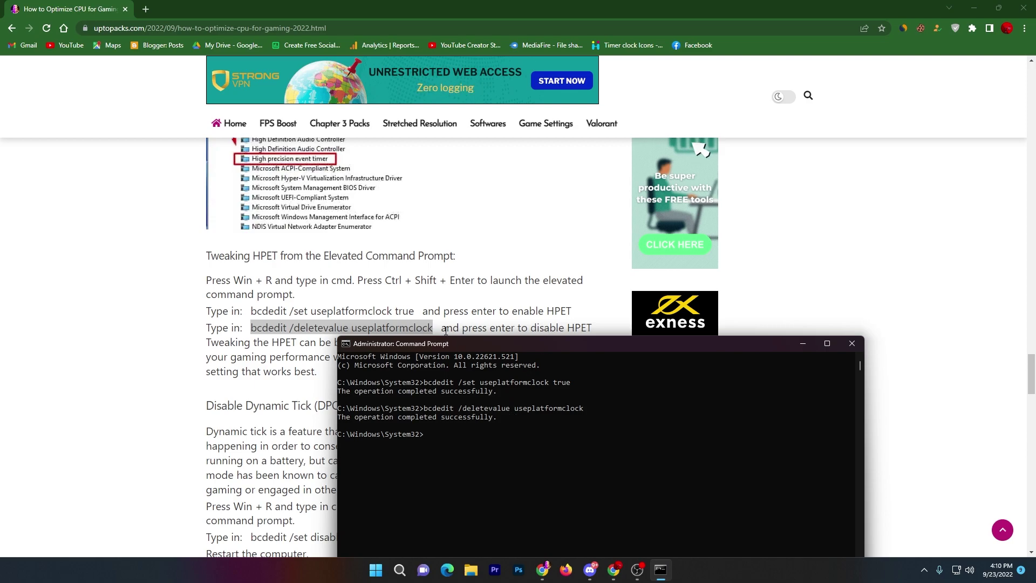
Disable Dynamic Tick by running the article's command bcdedit /set disabledynamictick yes, and close Command Prompt.
left_click_drag(422, 343, 453, 133)
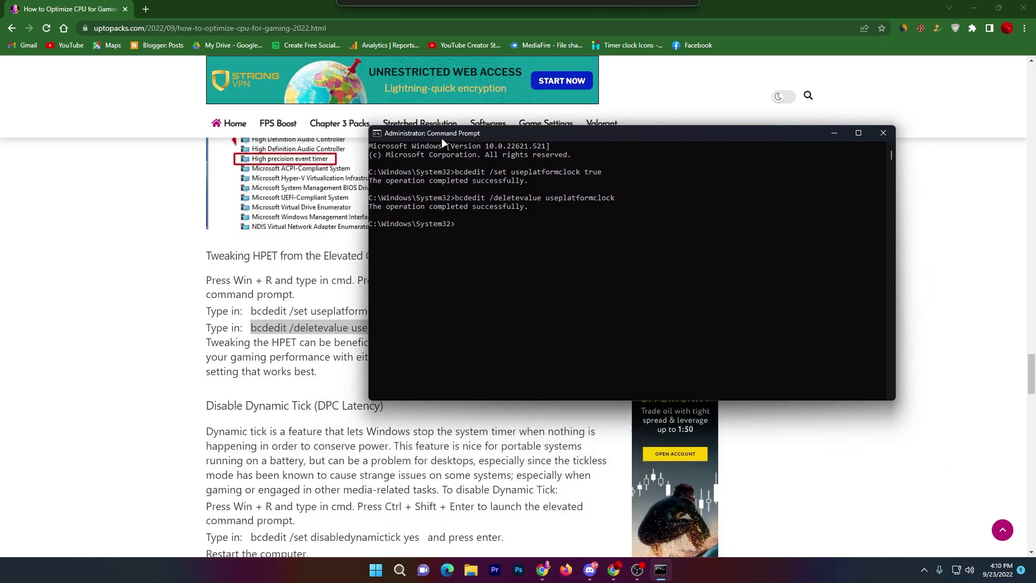
scroll(215, 259, "down", 2)
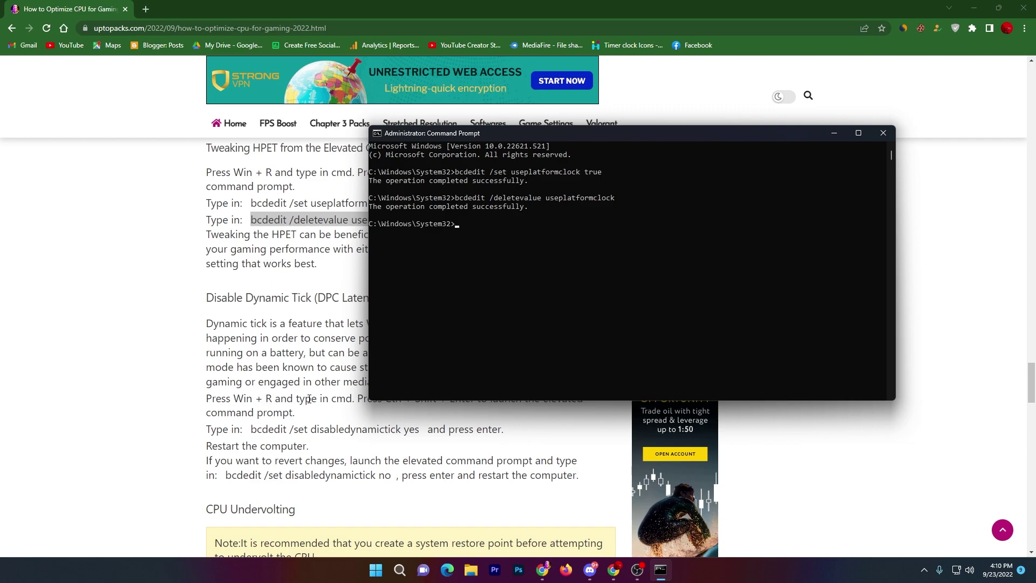
left_click_drag(250, 429, 423, 430)
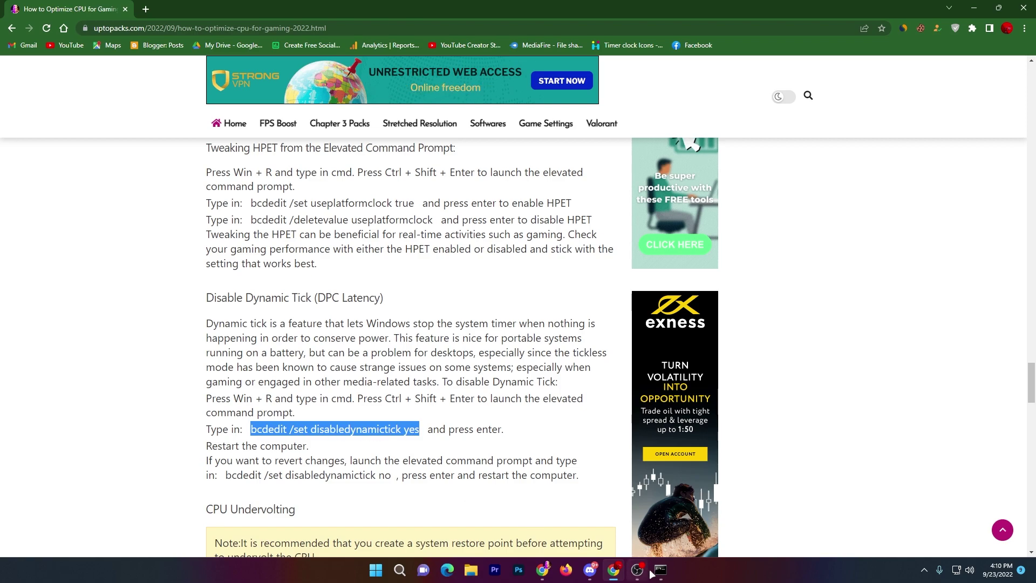
key("alt+Tab")
type("bcdedit /set disabledynamictick yes")
key("Return")
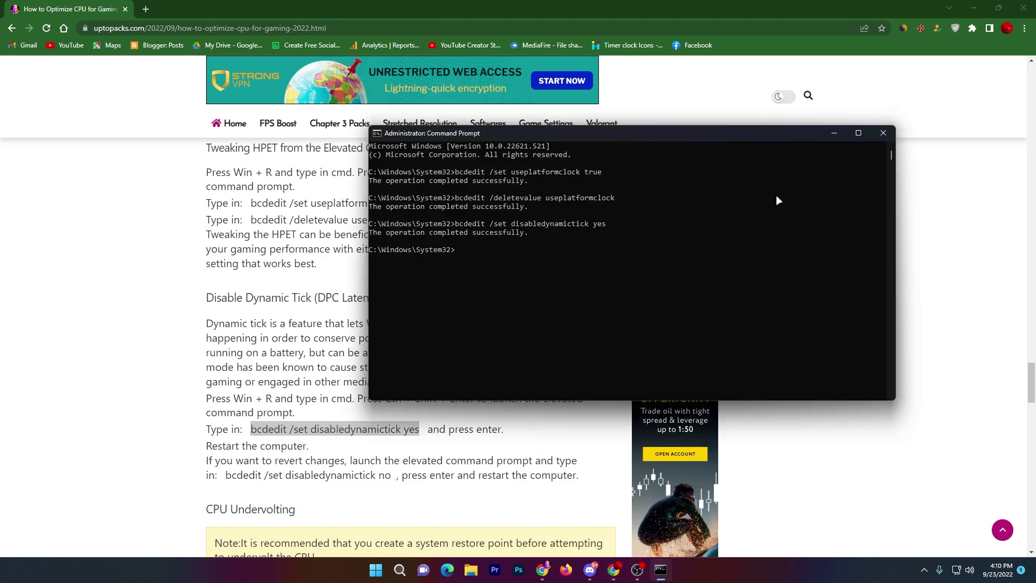
left_click(883, 133)
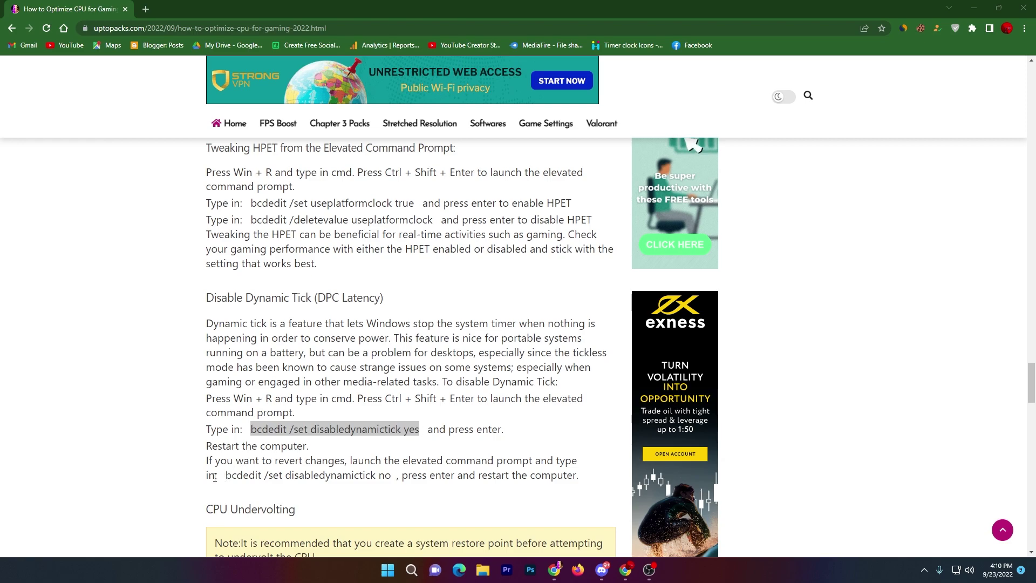
Read the article's remaining sections on CPU undervolting and reapplying thermal paste, and close the browser.
scroll(275, 476, "down", 2)
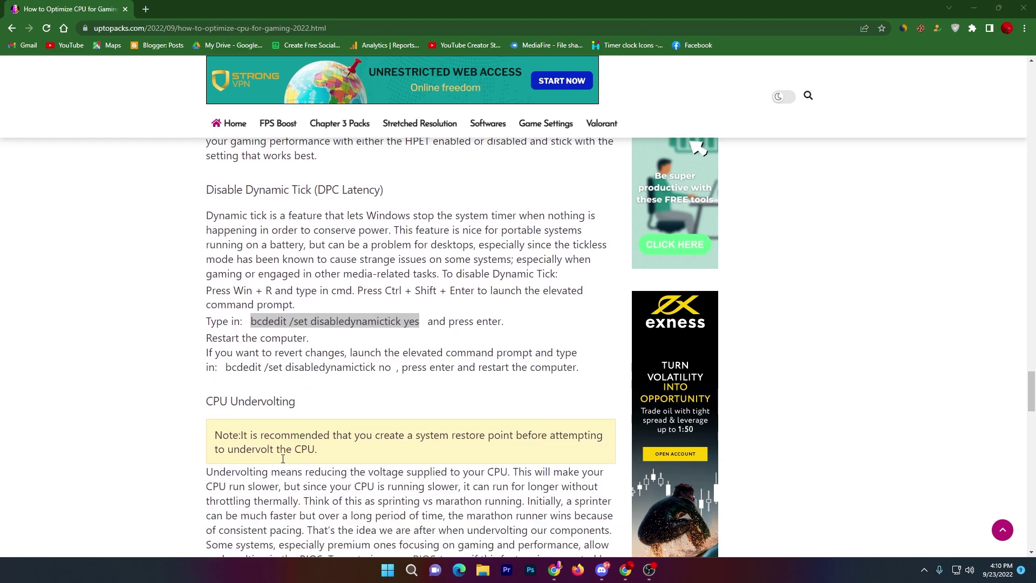
scroll(311, 381, "down", 3)
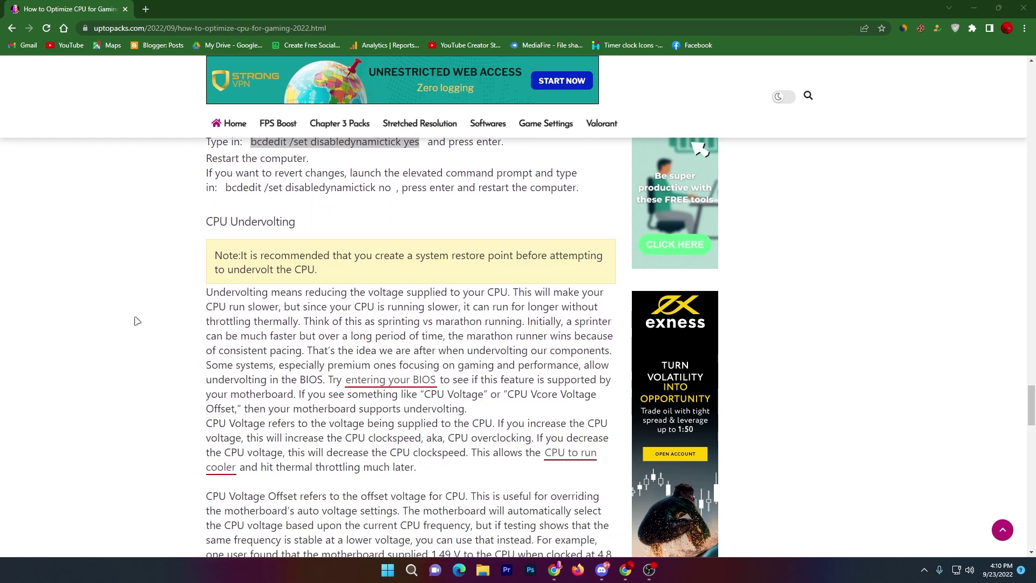
scroll(267, 271, "down", 1)
scroll(268, 272, "down", 13)
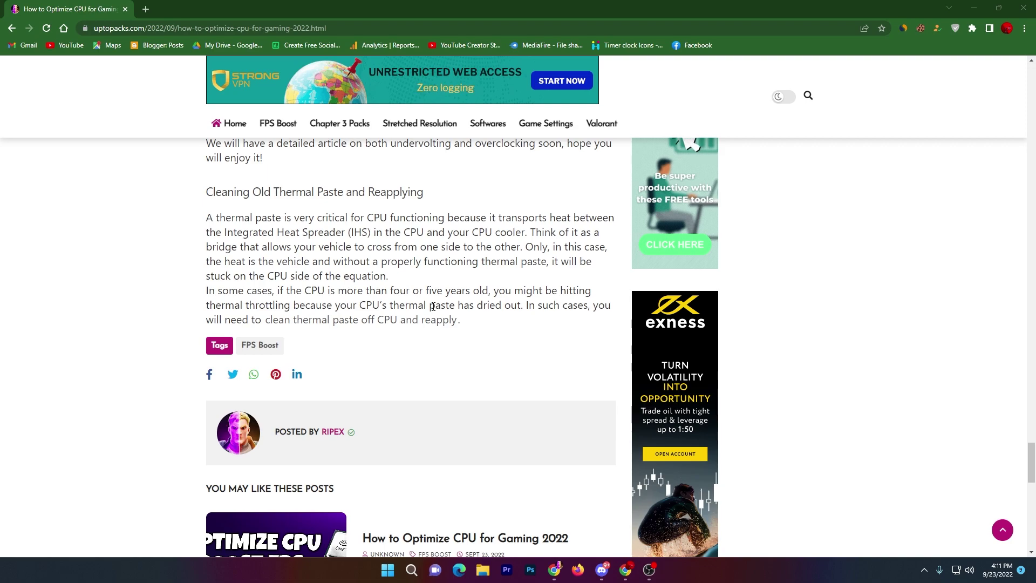
left_click(1023, 8)
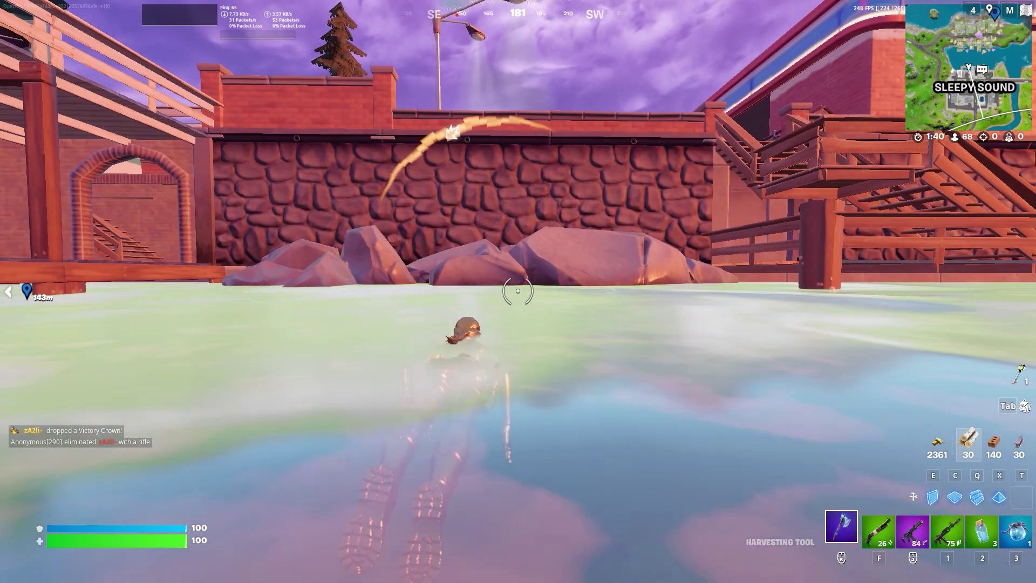
key("f")
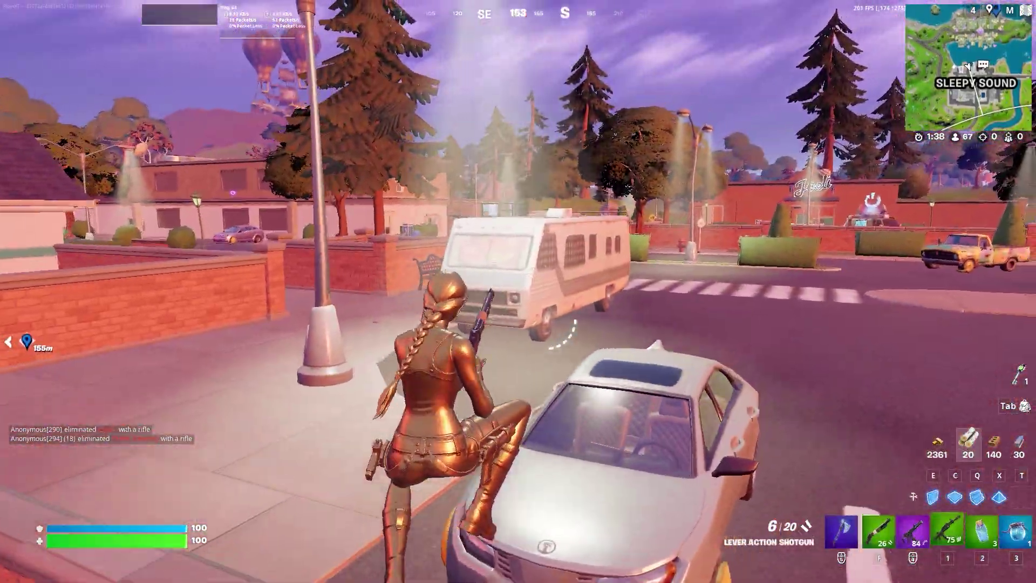
key("1")
key("w")
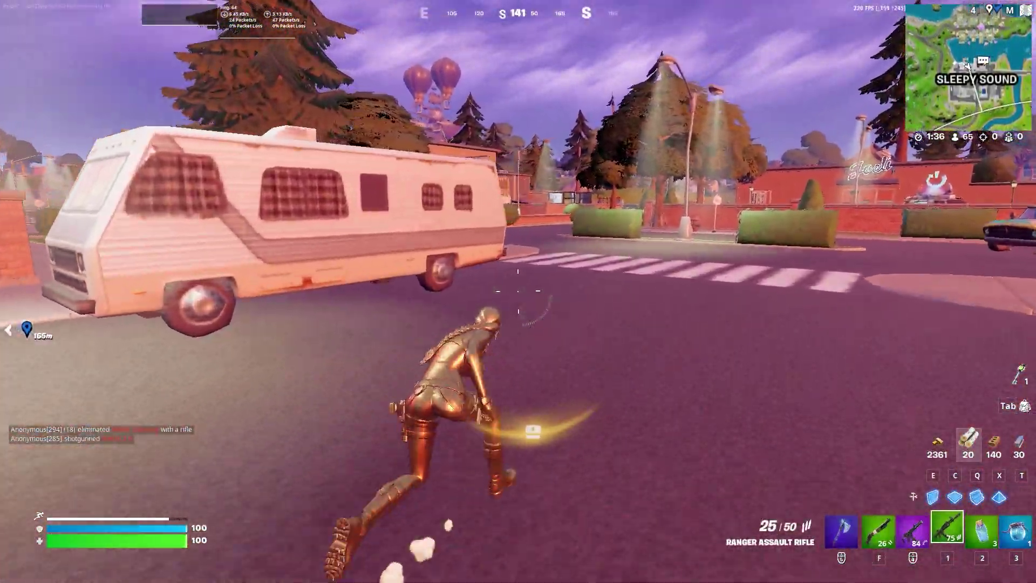
key("w")
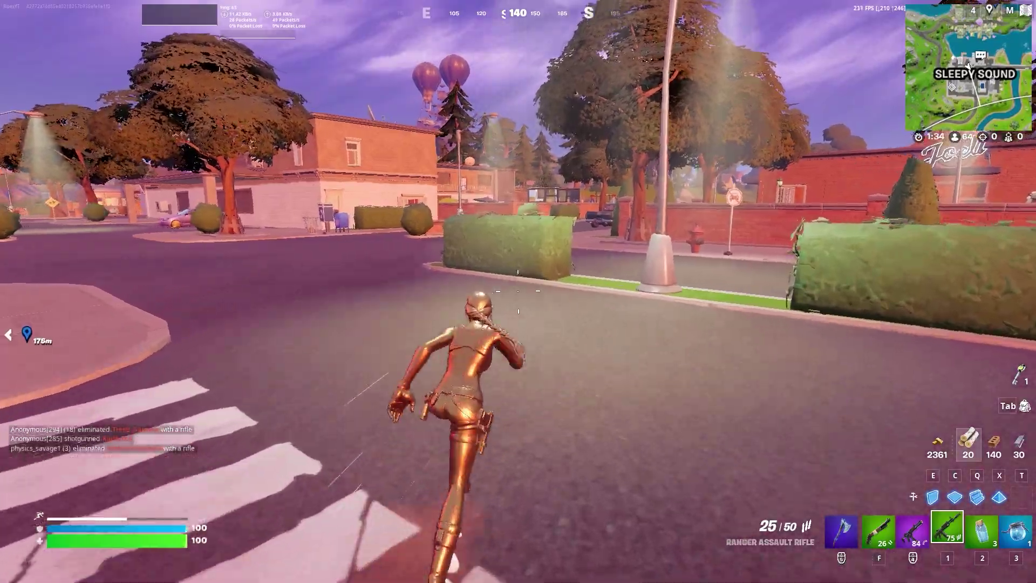
key("w")
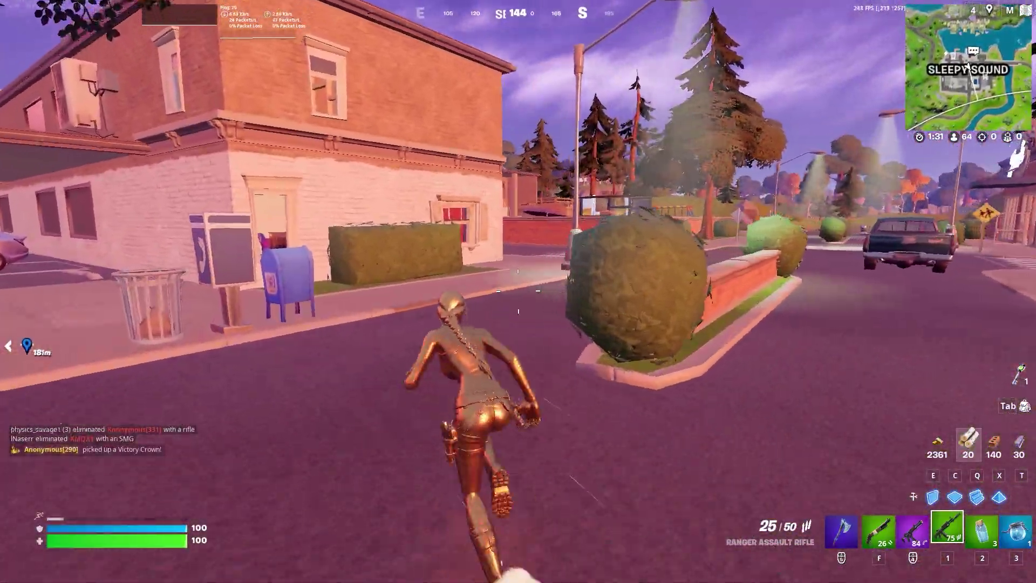
key("w")
right_click(518, 292)
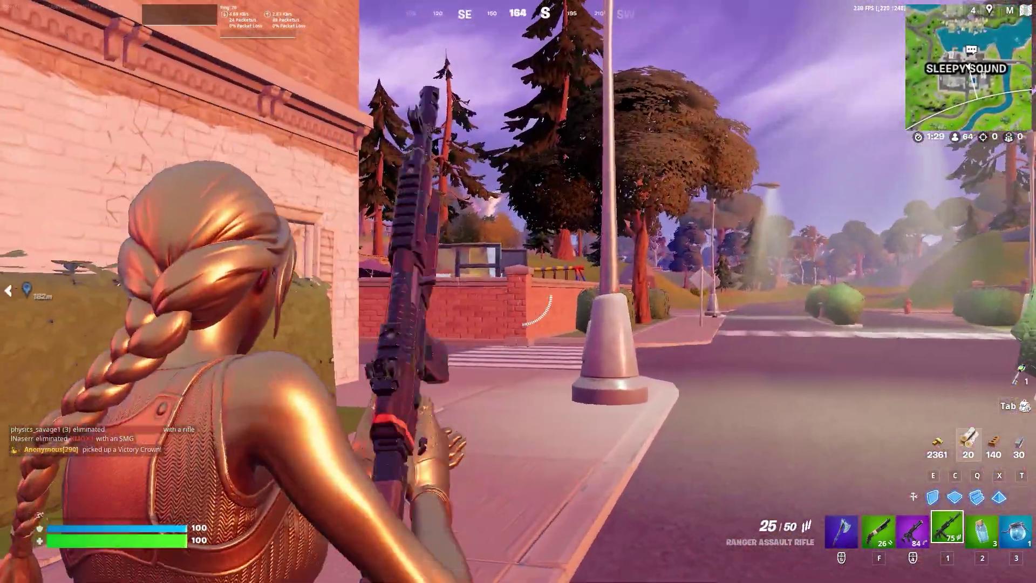